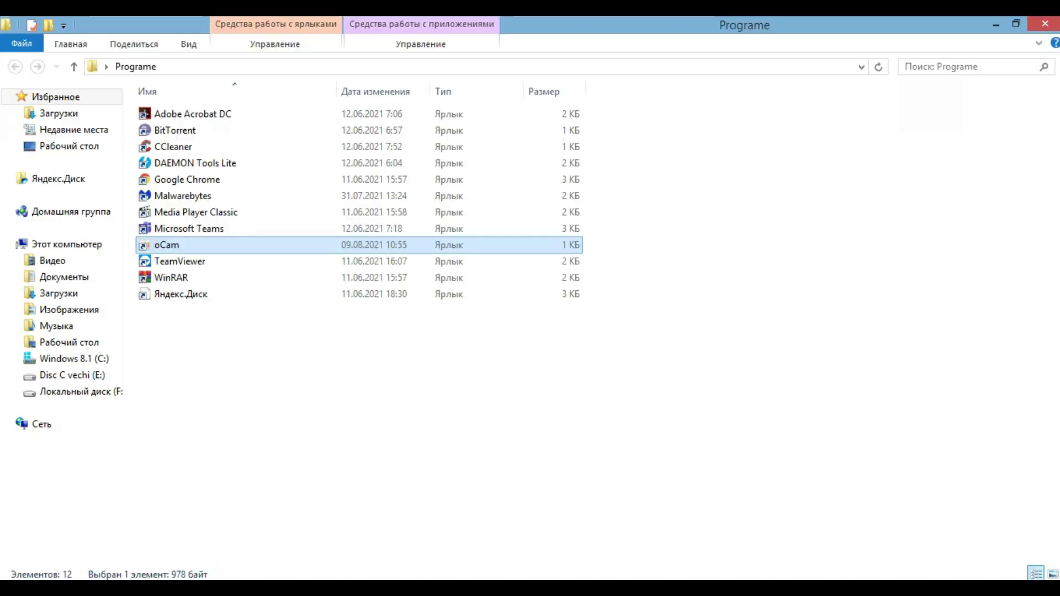
Browse to E: > Affinity Poze > Personaje and select the Woman 1 photo.
{"action": "left_click", "coordinate": [72, 375]}
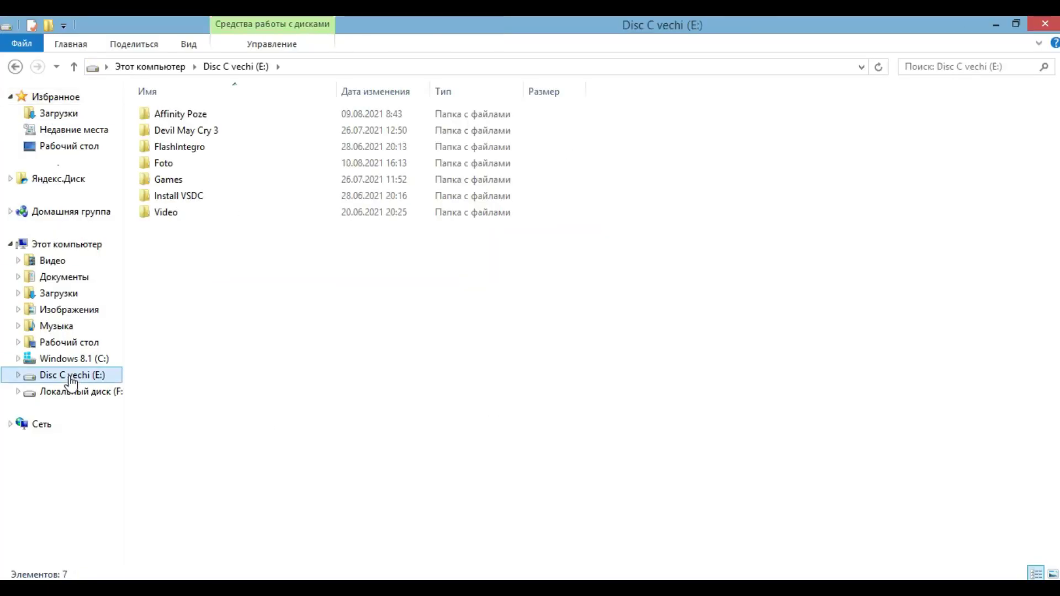
{"action": "double_click", "coordinate": [182, 106]}
{"action": "double_click", "coordinate": [173, 131]}
{"action": "left_click", "coordinate": [340, 116]}
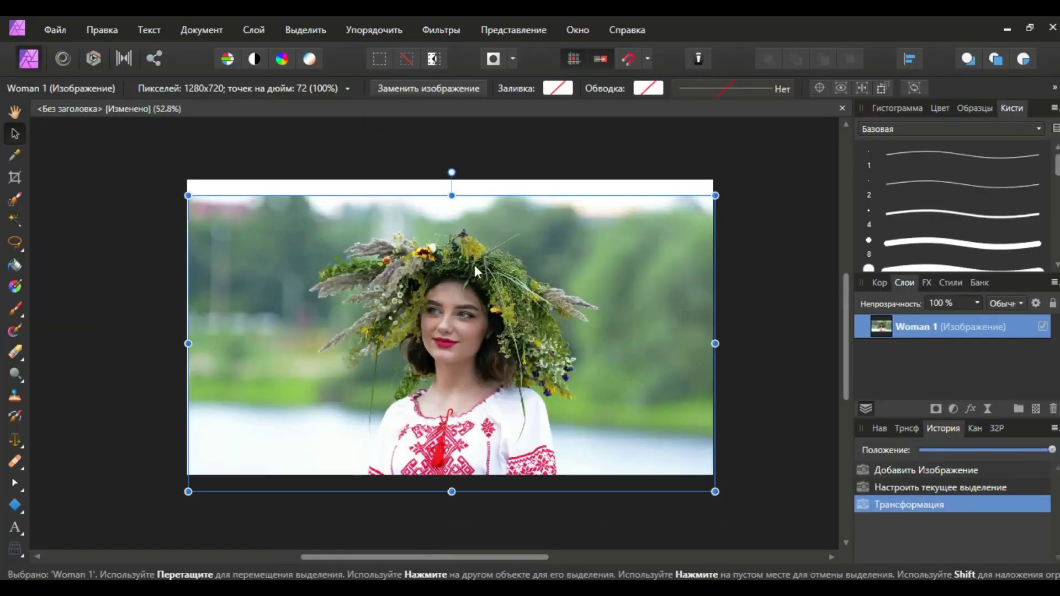
Scale Woman 1 to fill the canvas and trial a Black & White adjustment (red 16%, yellow ~23%).
{"action": "left_click_drag", "start_coordinate": [714, 473], "coordinate": [707, 484]}
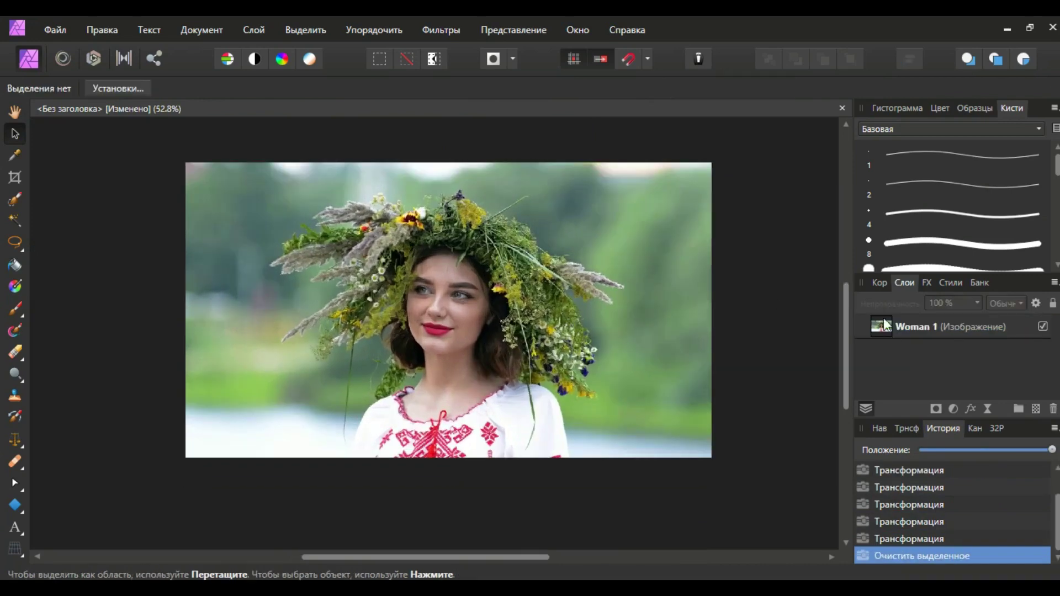
{"action": "left_click", "coordinate": [884, 324]}
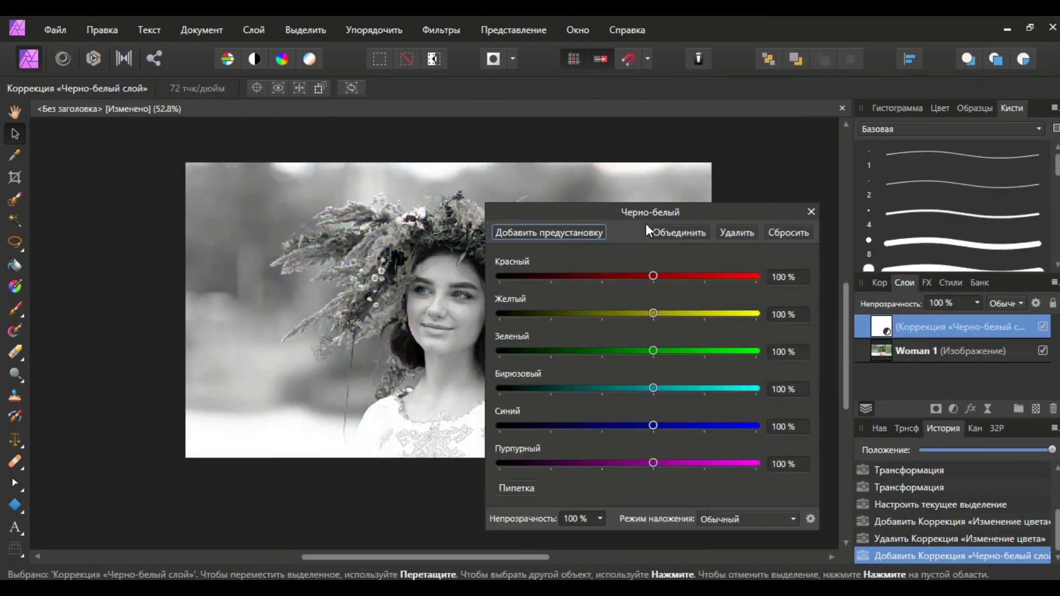
{"action": "left_click_drag", "start_coordinate": [644, 213], "coordinate": [828, 185]}
{"action": "left_click_drag", "start_coordinate": [835, 245], "coordinate": [793, 247]}
{"action": "left_click_drag", "start_coordinate": [835, 282], "coordinate": [796, 281]}
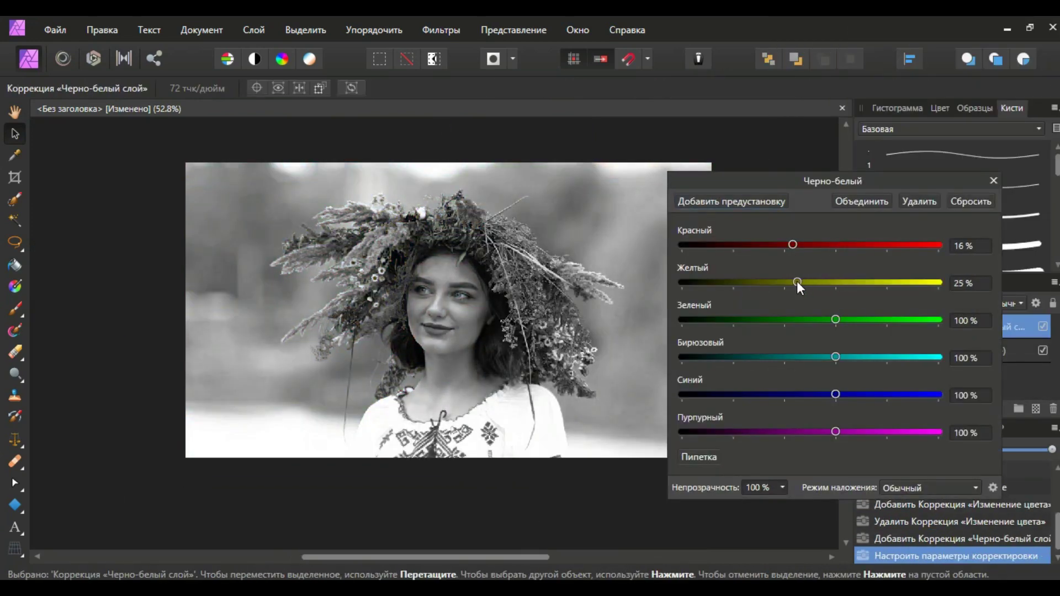
{"action": "mouse_move", "coordinate": [835, 357]}
{"action": "left_mouse_down"}
{"action": "mouse_move", "coordinate": [812, 357]}
{"action": "mouse_move", "coordinate": [829, 357]}
{"action": "left_mouse_up"}
{"action": "mouse_move", "coordinate": [835, 394]}
{"action": "left_mouse_down"}
{"action": "mouse_move", "coordinate": [709, 395]}
{"action": "mouse_move", "coordinate": [801, 394]}
{"action": "left_mouse_up"}
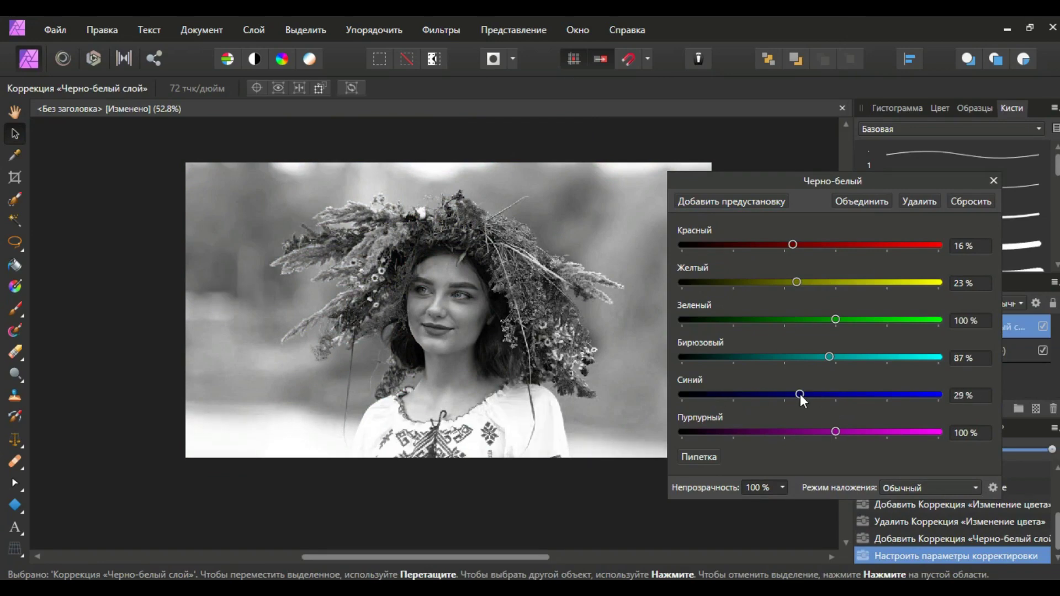
{"action": "left_click_drag", "start_coordinate": [835, 431], "coordinate": [808, 431]}
{"action": "key", "text": "Return"}
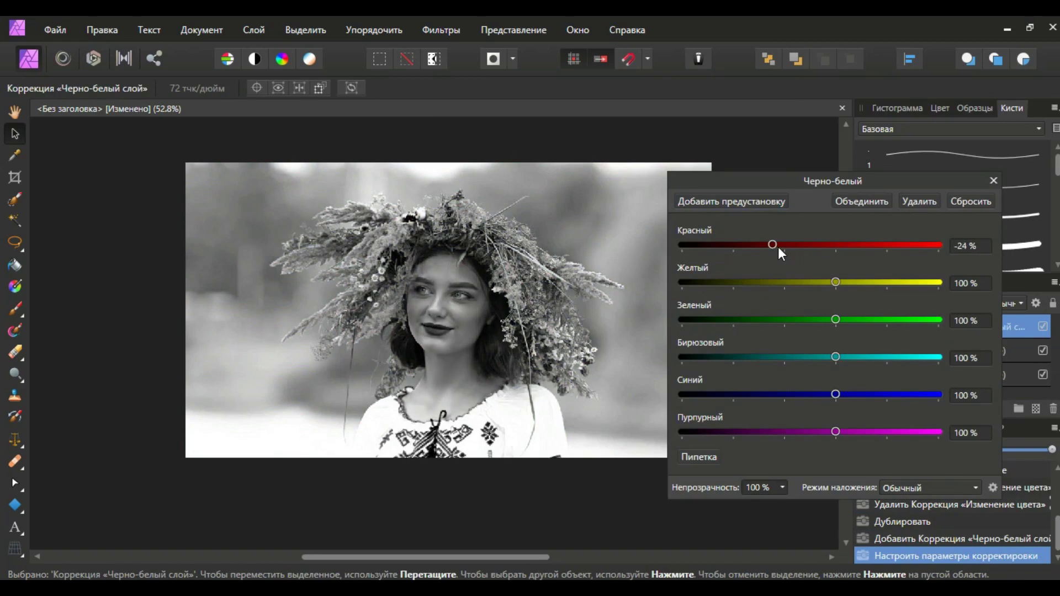
Tune the Black & White channels: red 7%, yellow 11%, green 80%, cyan 45%, darker blue and magenta.
{"action": "left_click_drag", "start_coordinate": [772, 245], "coordinate": [788, 245]}
{"action": "left_click_drag", "start_coordinate": [835, 282], "coordinate": [791, 282]}
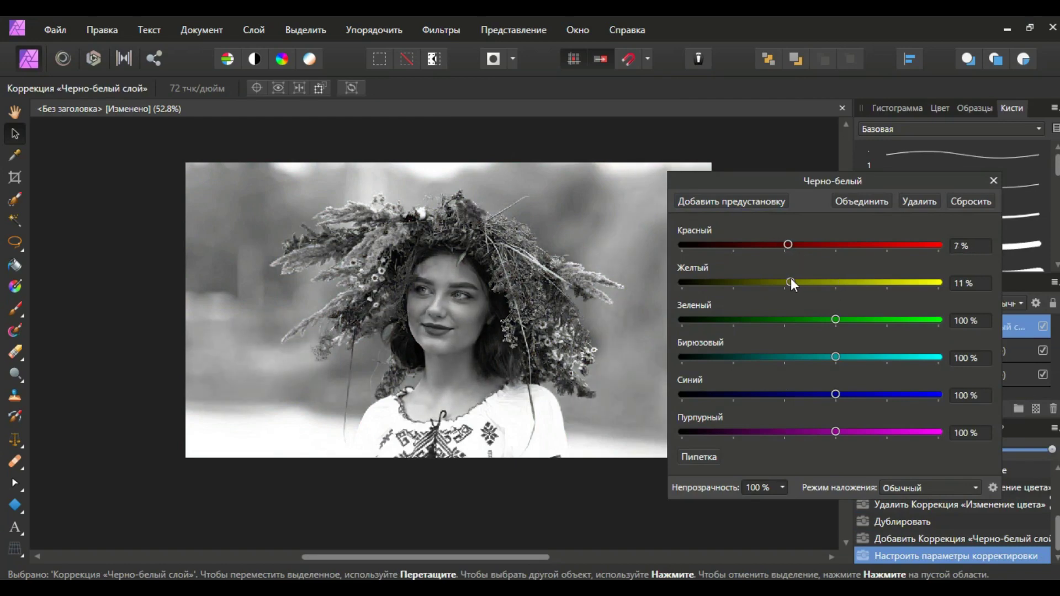
{"action": "left_click_drag", "start_coordinate": [835, 320], "coordinate": [825, 319]}
{"action": "left_click_drag", "start_coordinate": [835, 356], "coordinate": [807, 356]}
{"action": "left_click_drag", "start_coordinate": [835, 394], "coordinate": [804, 394]}
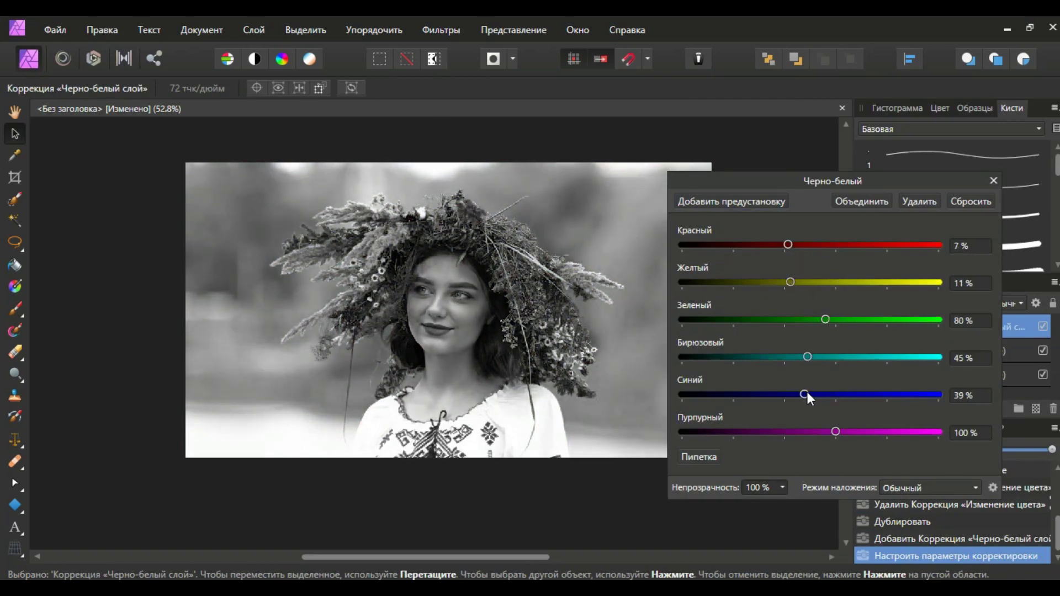
{"action": "left_click_drag", "start_coordinate": [835, 431], "coordinate": [817, 432]}
{"action": "left_click", "coordinate": [994, 180]}
Add a Recolour adjustment to the lower Woman 1 layer.
{"action": "left_click", "coordinate": [899, 354]}
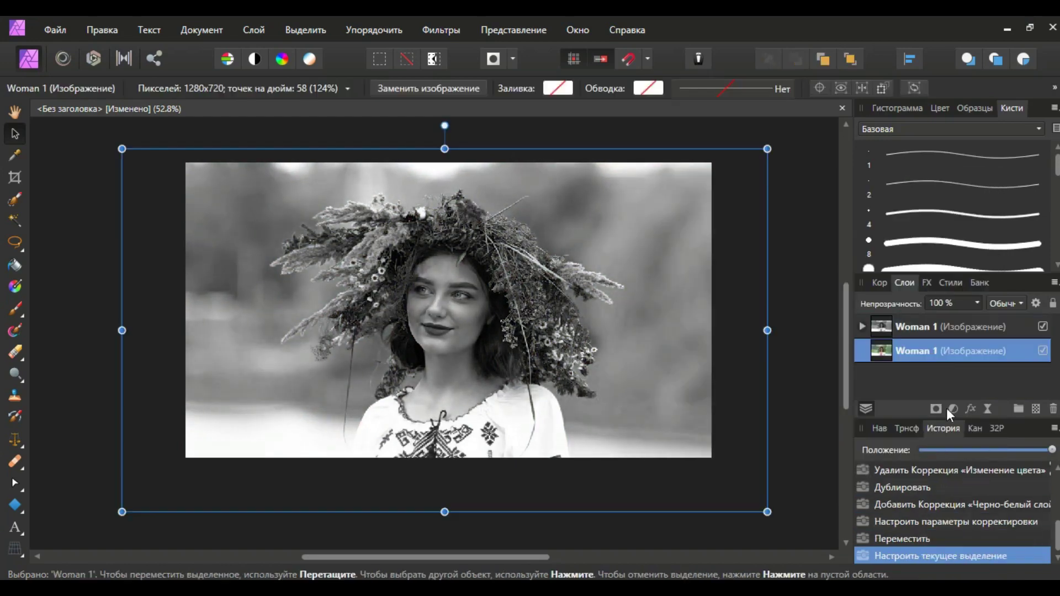
{"action": "left_click", "coordinate": [946, 408]}
{"action": "left_click", "coordinate": [918, 82]}
{"action": "left_click", "coordinate": [685, 373]}
Rasterise the top Woman 1 layer and switch to the Erase Brush.
{"action": "left_click", "coordinate": [993, 307]}
{"action": "left_click", "coordinate": [912, 326]}
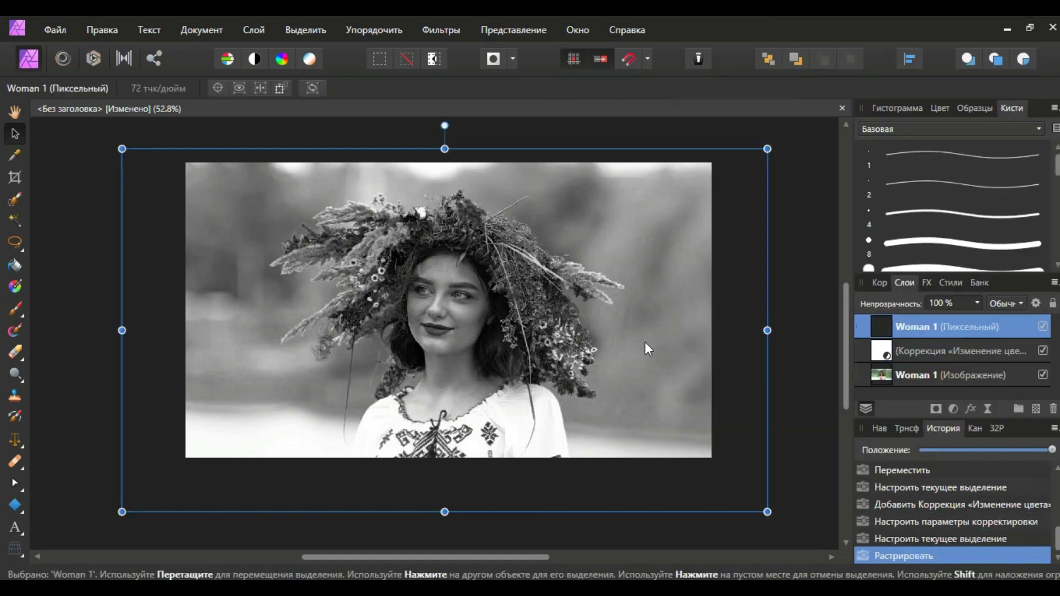
{"action": "key", "text": "e"}
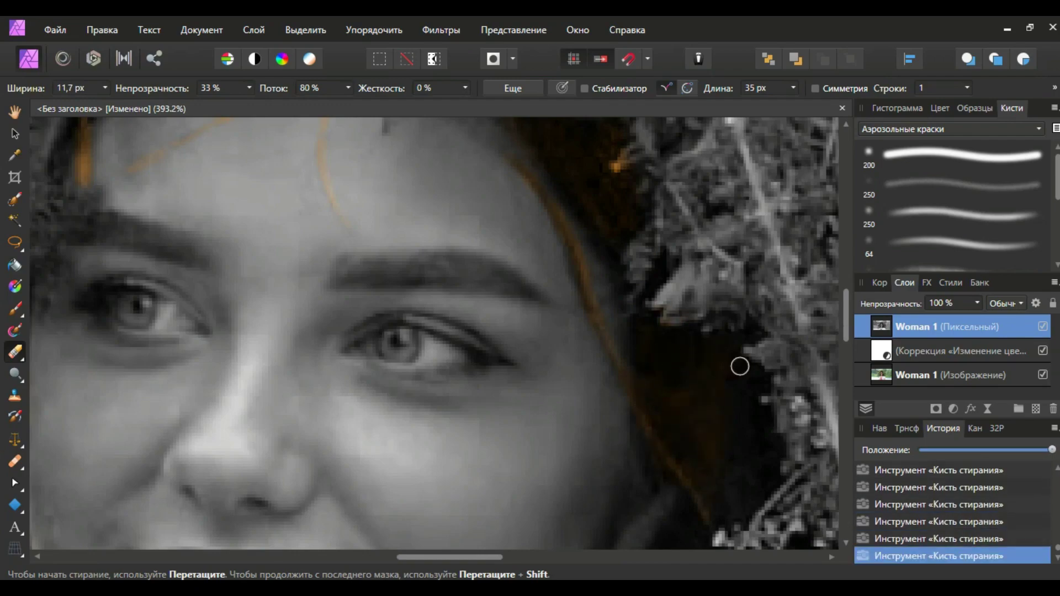
Erase the grey layer beside the face to reveal orange hair down to the shoulders.
{"action": "scroll", "coordinate": [739, 366], "scroll_direction": "down", "scroll_amount": 5}
{"action": "scroll", "coordinate": [738, 338], "scroll_direction": "up", "scroll_amount": 4}
{"action": "scroll", "coordinate": [729, 335], "scroll_direction": "up", "scroll_amount": 3}
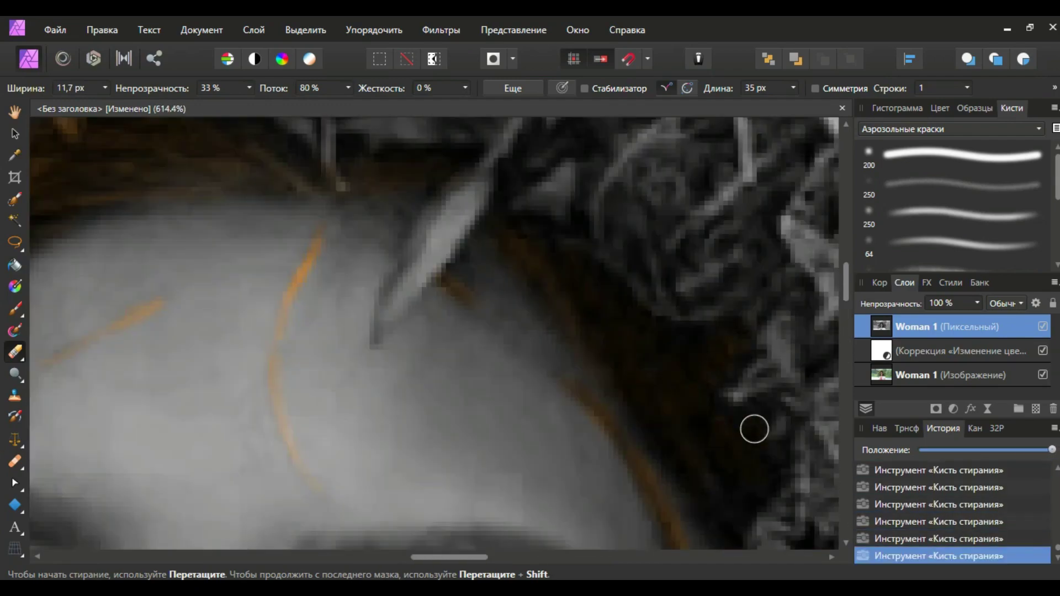
{"action": "scroll", "coordinate": [754, 429], "scroll_direction": "down", "scroll_amount": 4}
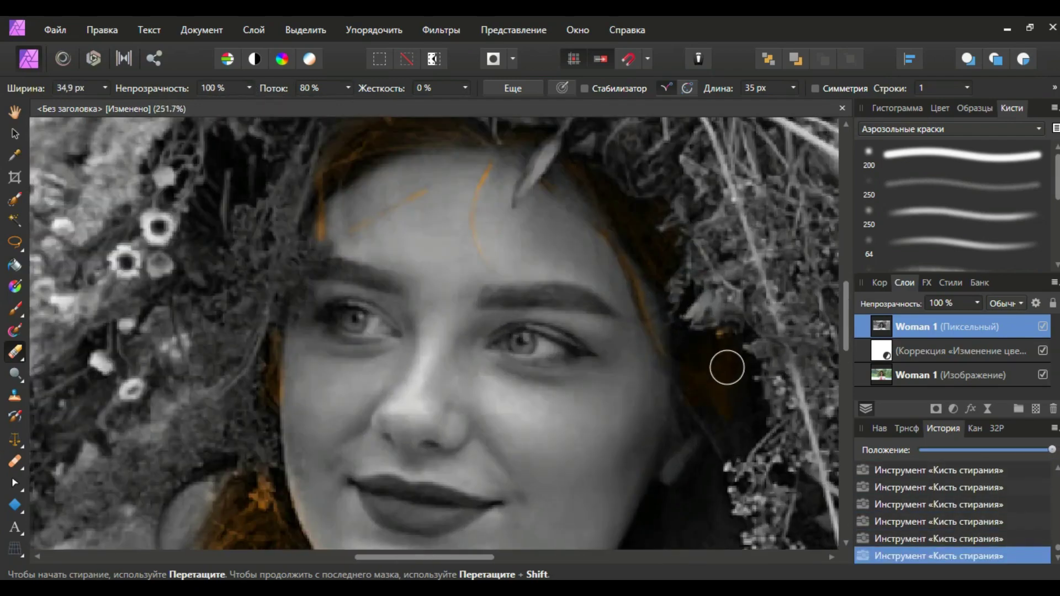
{"action": "left_click_drag", "start_coordinate": [727, 367], "coordinate": [734, 432]}
{"action": "scroll", "coordinate": [734, 432], "scroll_direction": "down", "scroll_amount": 4}
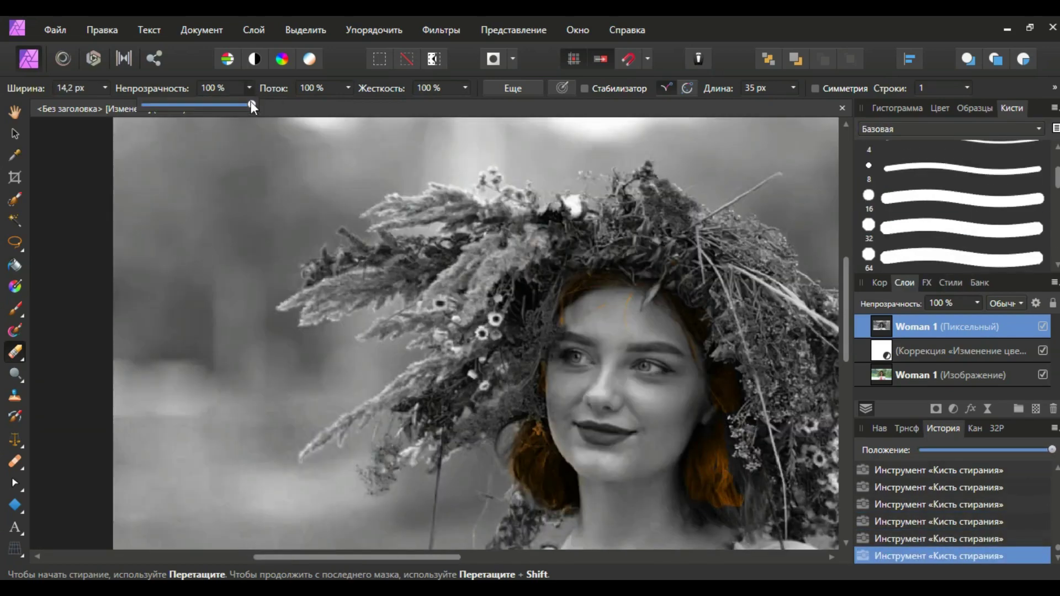
Drop eraser opacity to about 7% and softly blend hair edges near the wreath and cheek.
{"action": "left_click_drag", "start_coordinate": [252, 107], "coordinate": [176, 107]}
{"action": "scroll", "coordinate": [687, 420], "scroll_direction": "up", "scroll_amount": 5}
{"action": "scroll", "coordinate": [340, 349], "scroll_direction": "right", "scroll_amount": 5}
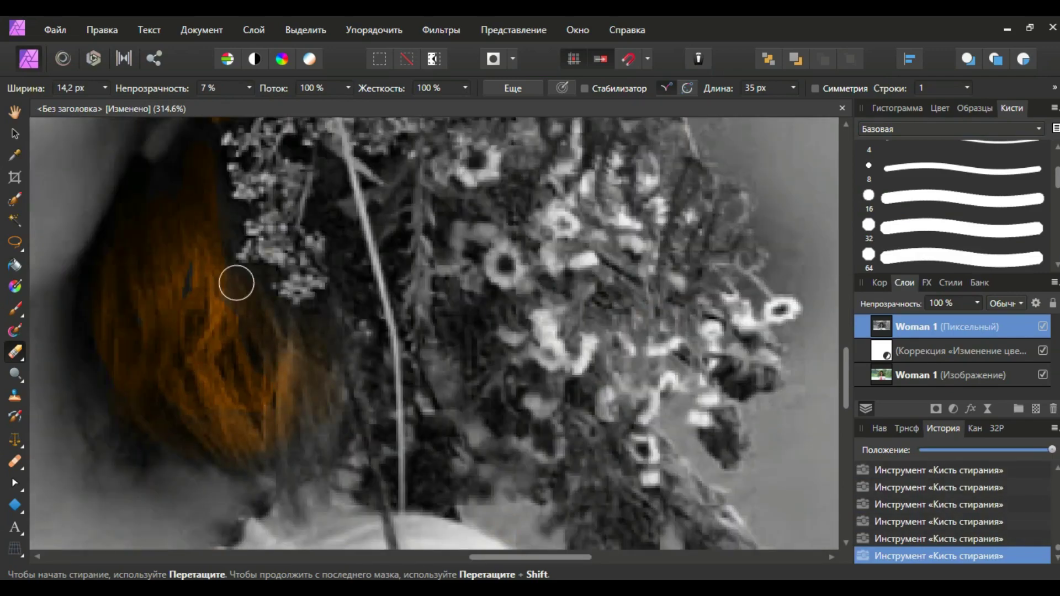
{"action": "scroll", "coordinate": [265, 292], "scroll_direction": "down", "scroll_amount": 4}
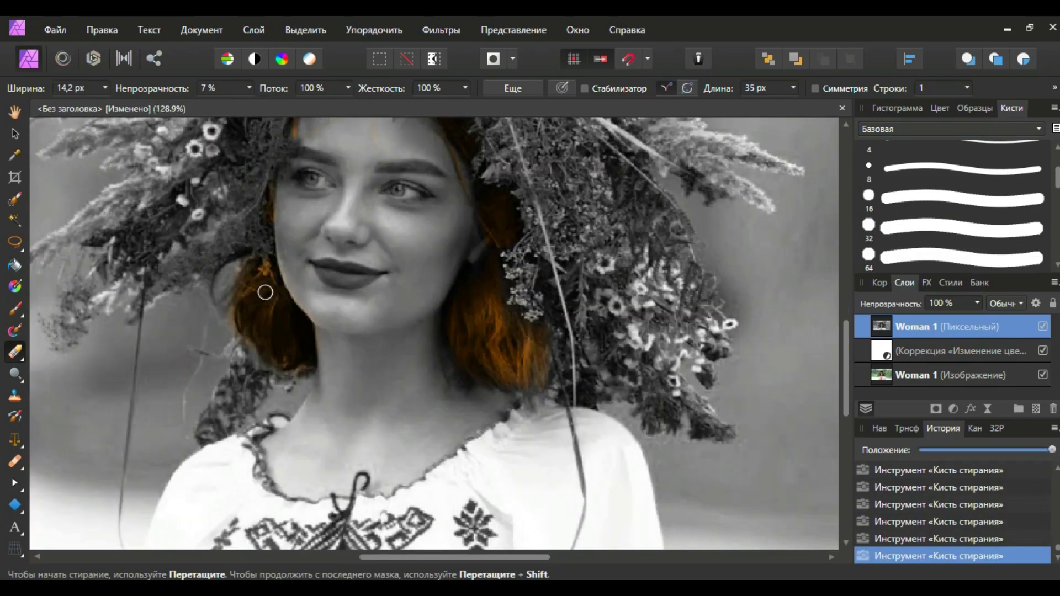
{"action": "scroll", "coordinate": [274, 266], "scroll_direction": "up", "scroll_amount": 4}
{"action": "left_click_drag", "start_coordinate": [194, 355], "coordinate": [206, 279]}
{"action": "scroll", "coordinate": [206, 279], "scroll_direction": "left", "scroll_amount": 2}
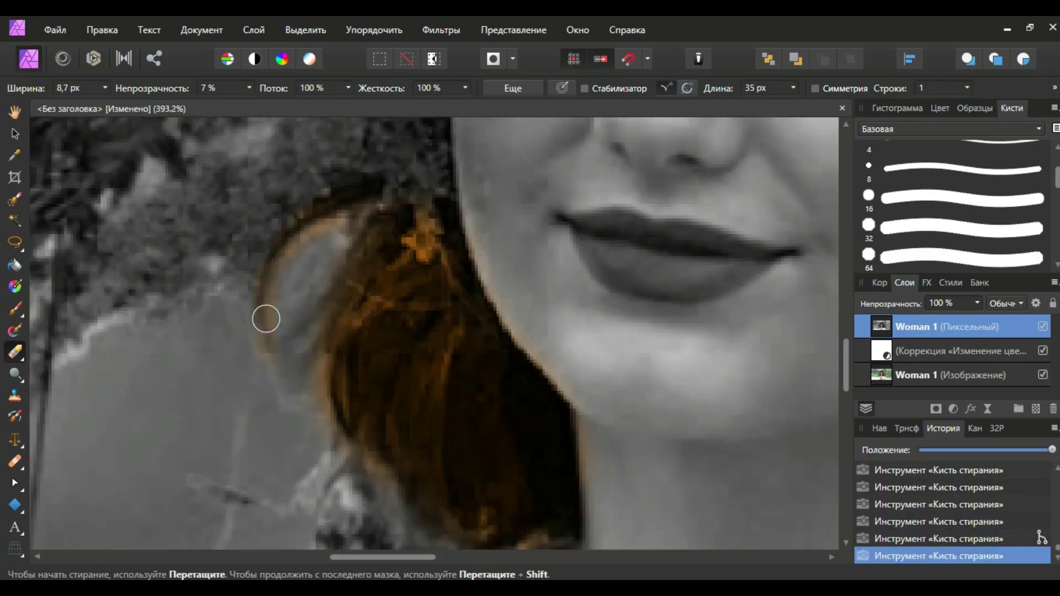
{"action": "scroll", "coordinate": [265, 314], "scroll_direction": "down", "scroll_amount": 2}
{"action": "scroll", "coordinate": [338, 180], "scroll_direction": "up", "scroll_amount": 3}
{"action": "scroll", "coordinate": [539, 208], "scroll_direction": "down", "scroll_amount": 4}
{"action": "scroll", "coordinate": [592, 307], "scroll_direction": "up", "scroll_amount": 6}
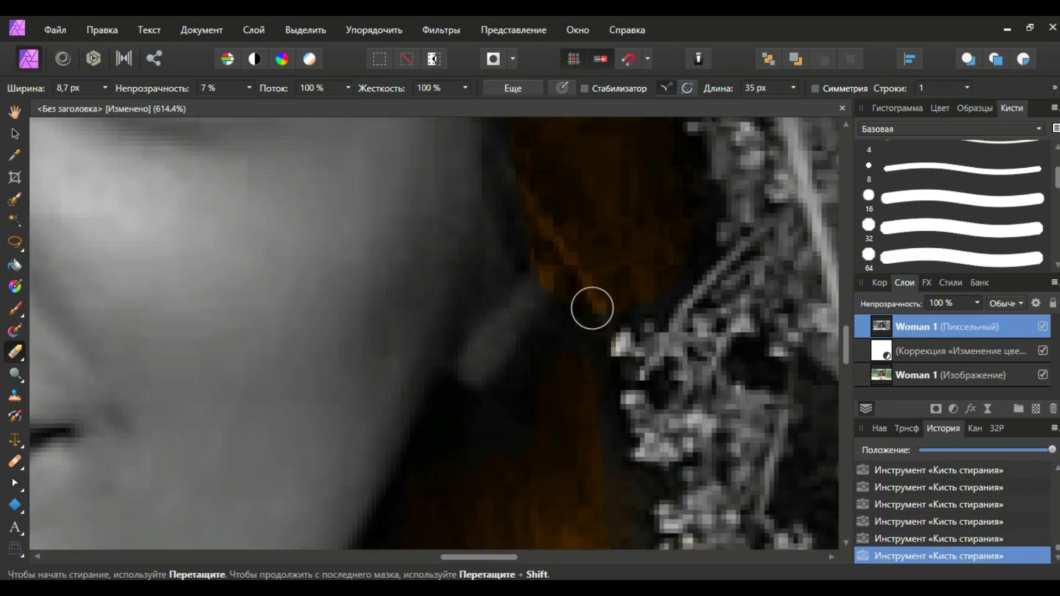
{"action": "scroll", "coordinate": [594, 442], "scroll_direction": "down", "scroll_amount": 5}
At 100% eraser opacity, erase over both irises to turn them orange.
{"action": "scroll", "coordinate": [497, 221], "scroll_direction": "up", "scroll_amount": 8}
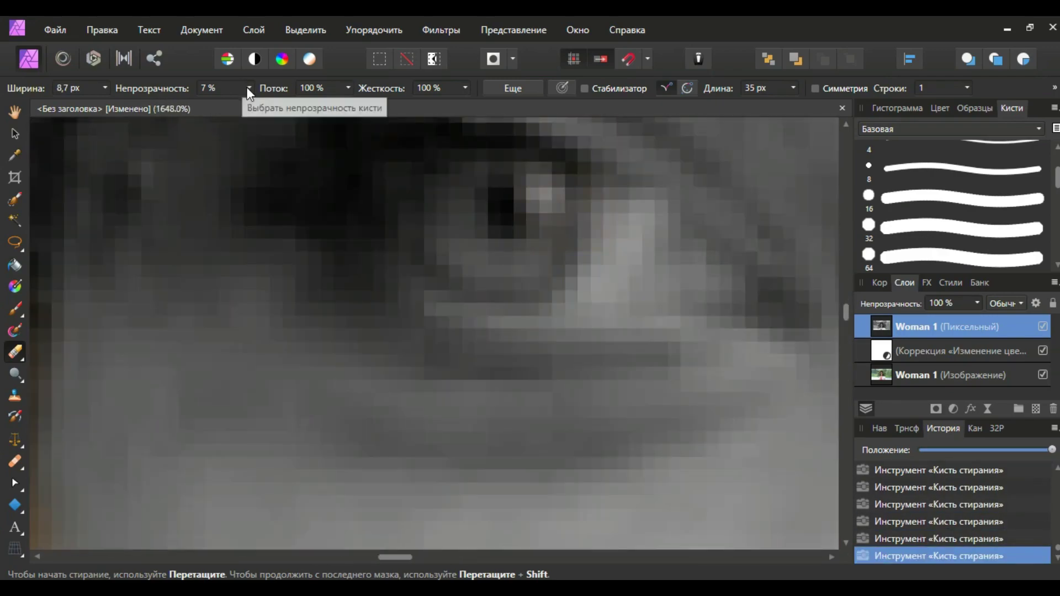
{"action": "key", "text": "0"}
{"action": "left_click_drag", "start_coordinate": [469, 210], "coordinate": [497, 248]}
{"action": "left_click_drag", "start_coordinate": [530, 182], "coordinate": [497, 276]}
{"action": "scroll", "coordinate": [445, 239], "scroll_direction": "down", "scroll_amount": 5}
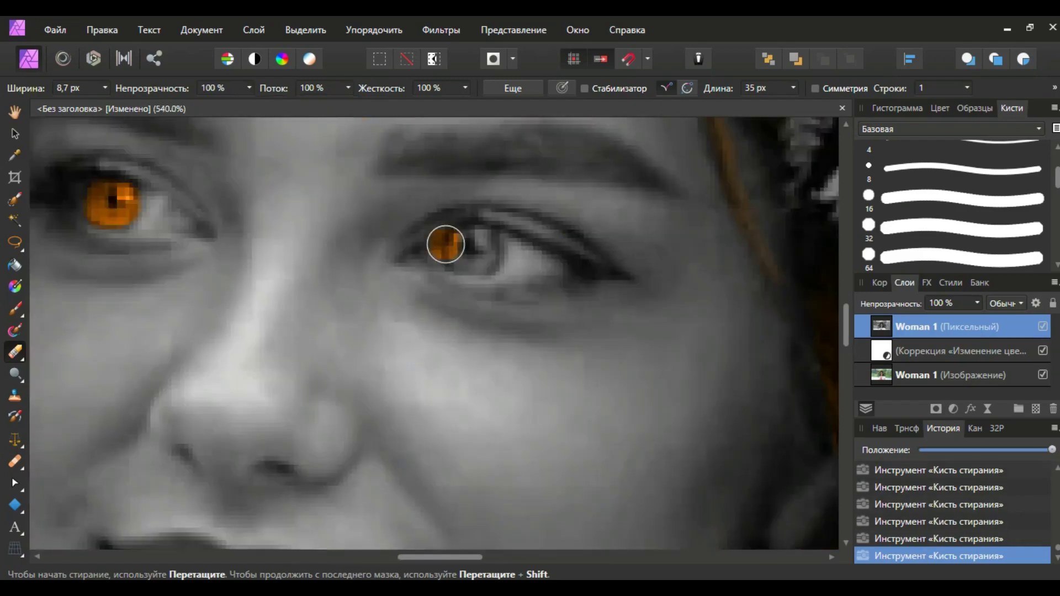
{"action": "scroll", "coordinate": [444, 239], "scroll_direction": "up", "scroll_amount": 5}
{"action": "mouse_move", "coordinate": [442, 309]}
{"action": "left_mouse_down"}
{"action": "mouse_move", "coordinate": [524, 309]}
{"action": "mouse_move", "coordinate": [574, 210]}
{"action": "left_mouse_up"}
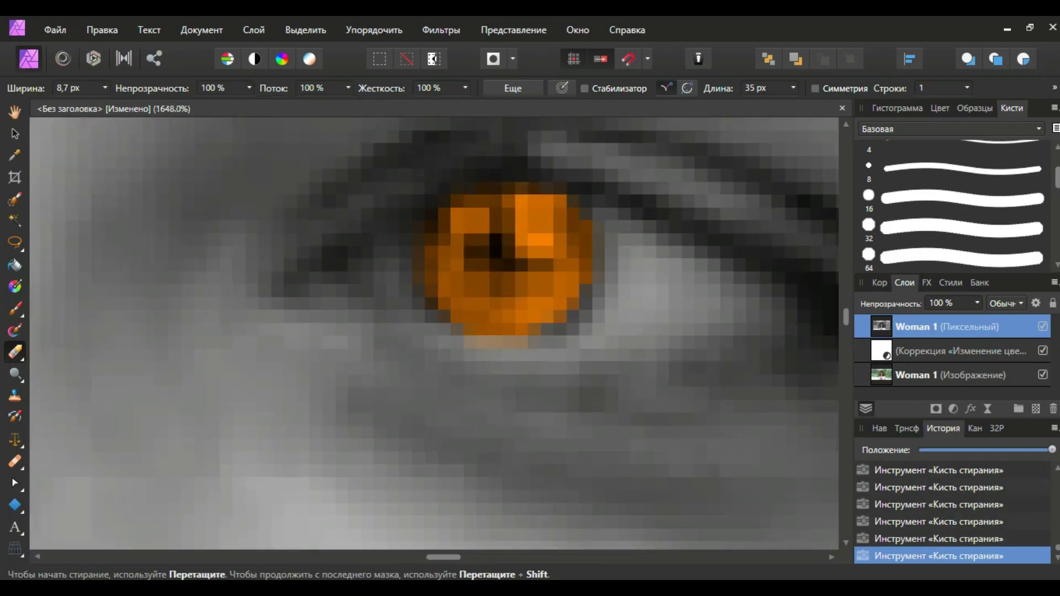
Lower the eraser opacity to 17% for touching up hair edges by the neck.
{"action": "scroll", "coordinate": [615, 267], "scroll_direction": "down", "scroll_amount": 10}
{"action": "scroll", "coordinate": [399, 369], "scroll_direction": "up", "scroll_amount": 5}
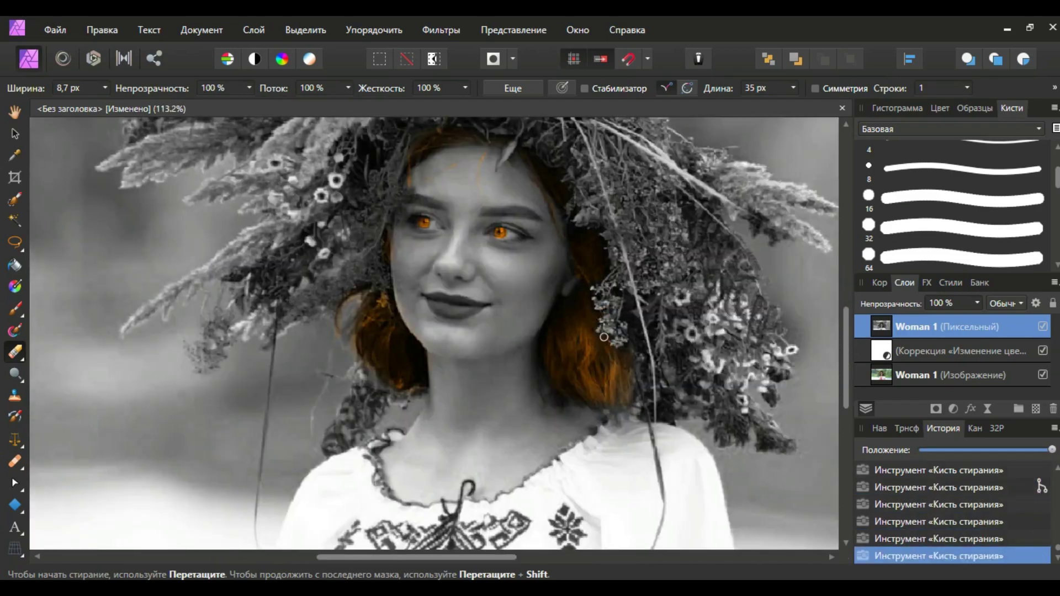
{"action": "scroll", "coordinate": [574, 259], "scroll_direction": "down", "scroll_amount": 5}
{"action": "scroll", "coordinate": [504, 313], "scroll_direction": "up", "scroll_amount": 8}
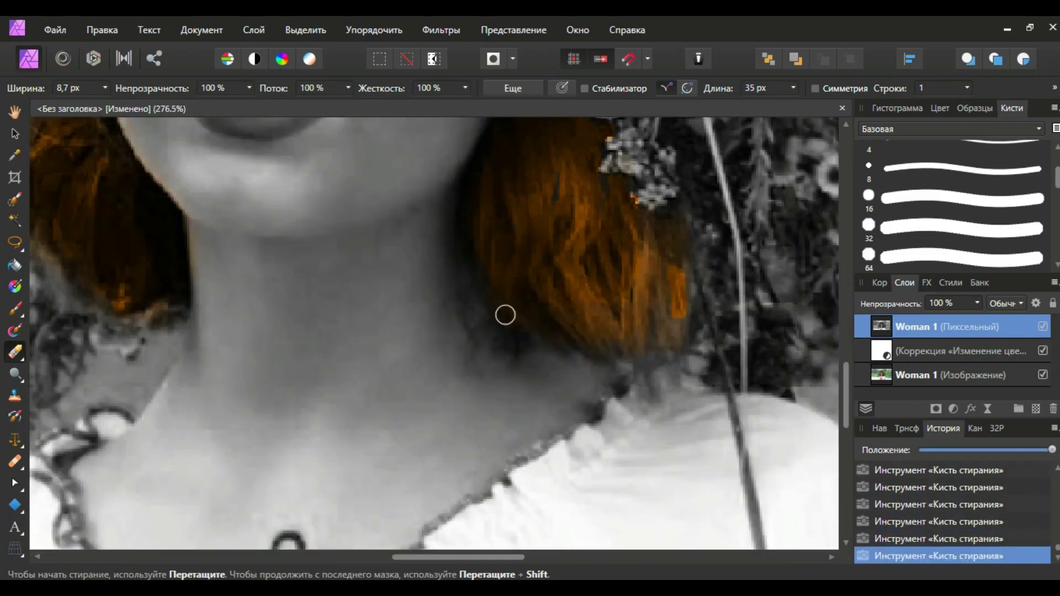
{"action": "key", "text": "1"}
{"action": "key", "text": "7"}
{"action": "scroll", "coordinate": [497, 254], "scroll_direction": "up", "scroll_amount": 3}
Reveal thin orange hair strands along the neck and forehead hairline at high zoom.
{"action": "scroll", "coordinate": [362, 279], "scroll_direction": "up", "scroll_amount": 5}
{"action": "key", "text": "0"}
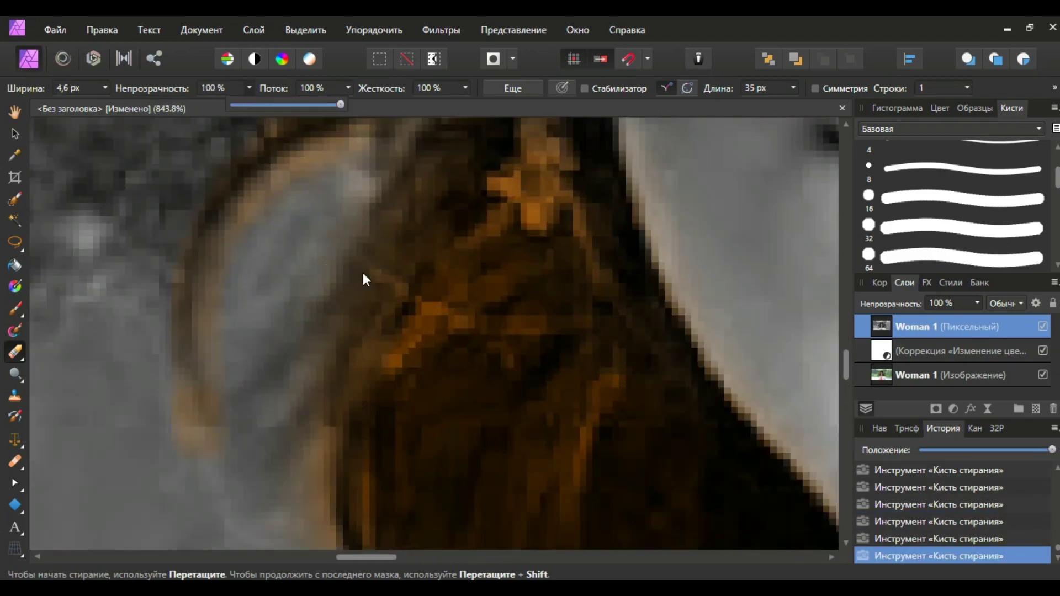
{"action": "key", "text": "ctrl+z"}
{"action": "left_click_drag", "start_coordinate": [340, 294], "coordinate": [232, 389]}
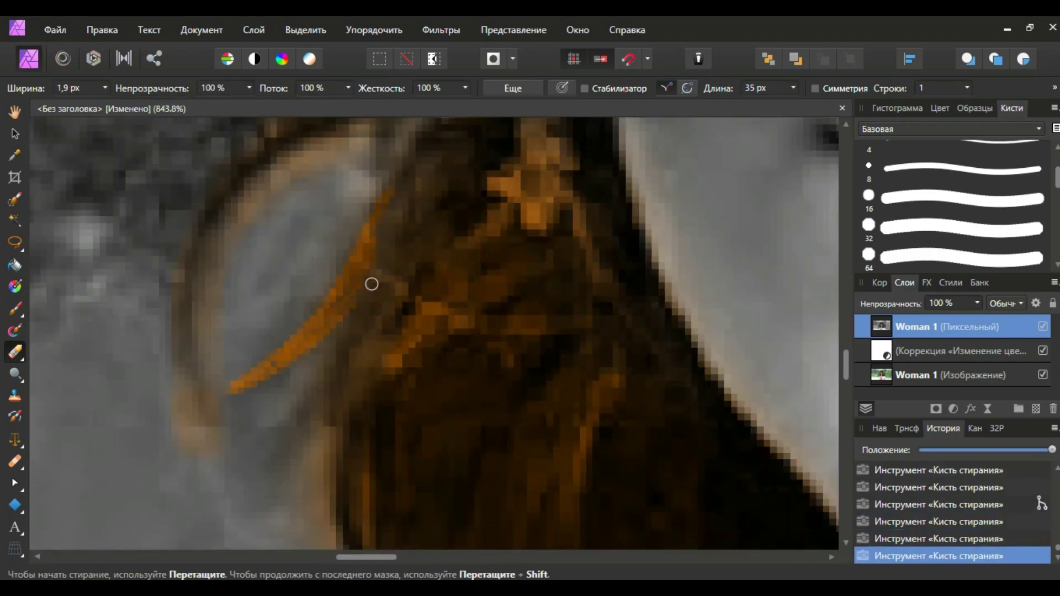
{"action": "scroll", "coordinate": [371, 283], "scroll_direction": "down", "scroll_amount": 3}
{"action": "scroll", "coordinate": [495, 265], "scroll_direction": "left", "scroll_amount": 4}
{"action": "scroll", "coordinate": [470, 251], "scroll_direction": "down", "scroll_amount": 5}
{"action": "scroll", "coordinate": [552, 221], "scroll_direction": "up", "scroll_amount": 4}
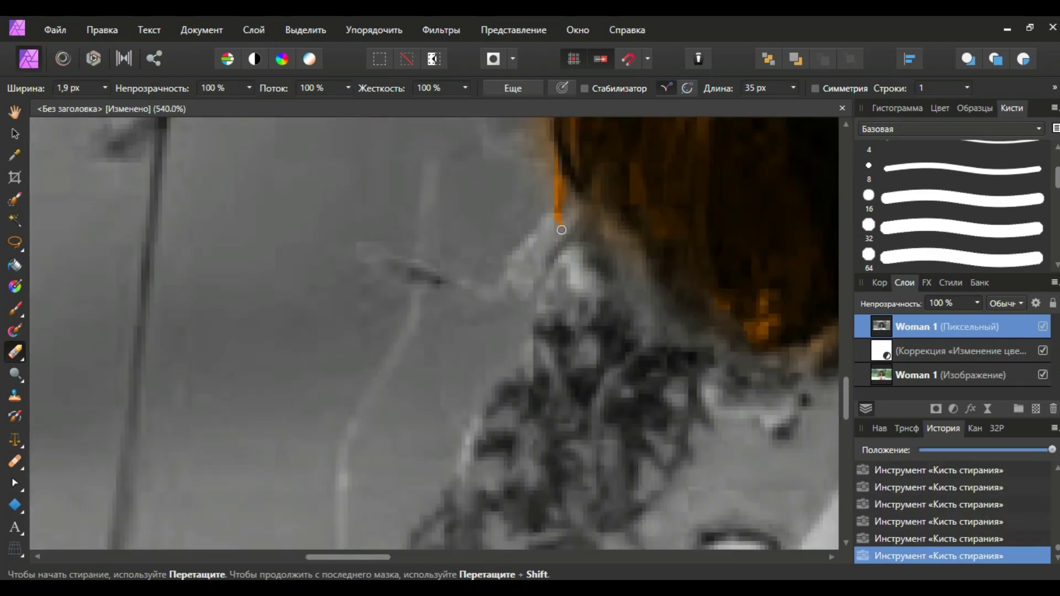
{"action": "scroll", "coordinate": [552, 221], "scroll_direction": "down", "scroll_amount": 2}
{"action": "scroll", "coordinate": [570, 173], "scroll_direction": "up", "scroll_amount": 2}
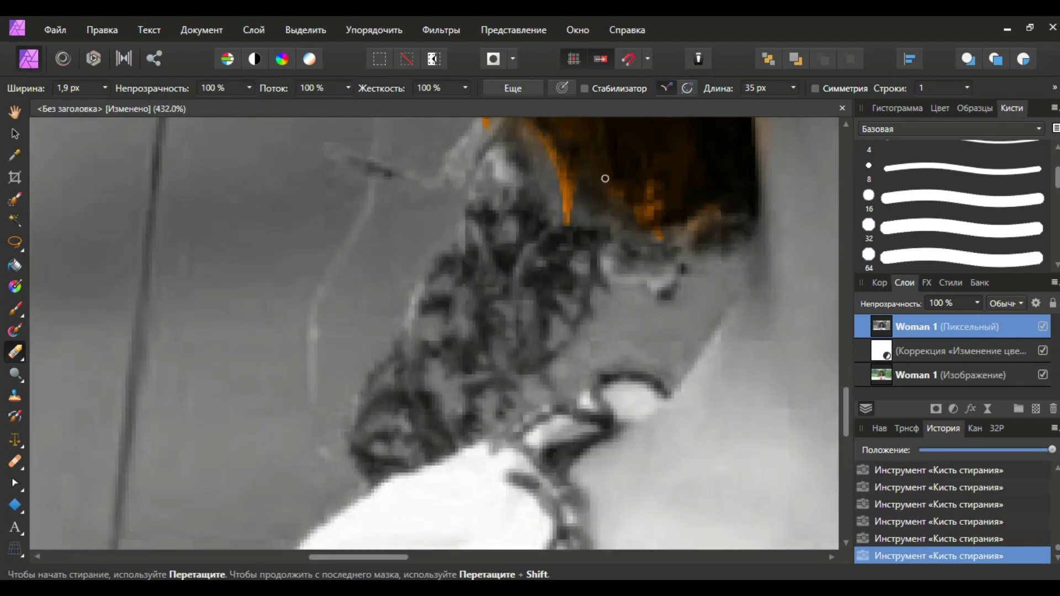
{"action": "scroll", "coordinate": [721, 210], "scroll_direction": "down", "scroll_amount": 3}
{"action": "scroll", "coordinate": [655, 164], "scroll_direction": "up", "scroll_amount": 2}
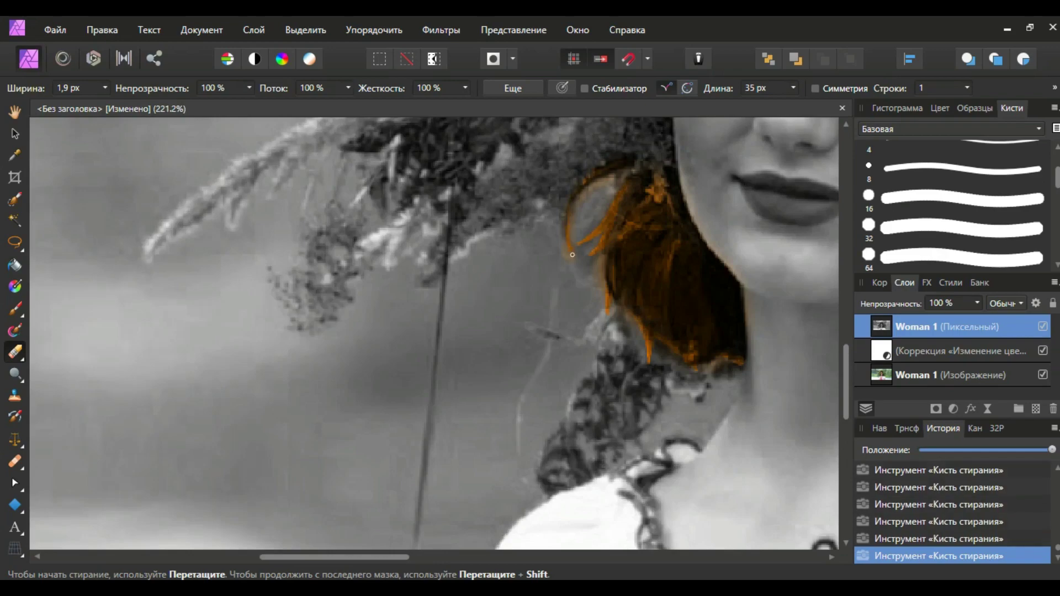
{"action": "scroll", "coordinate": [573, 254], "scroll_direction": "down", "scroll_amount": 3}
{"action": "scroll", "coordinate": [392, 398], "scroll_direction": "up", "scroll_amount": 4}
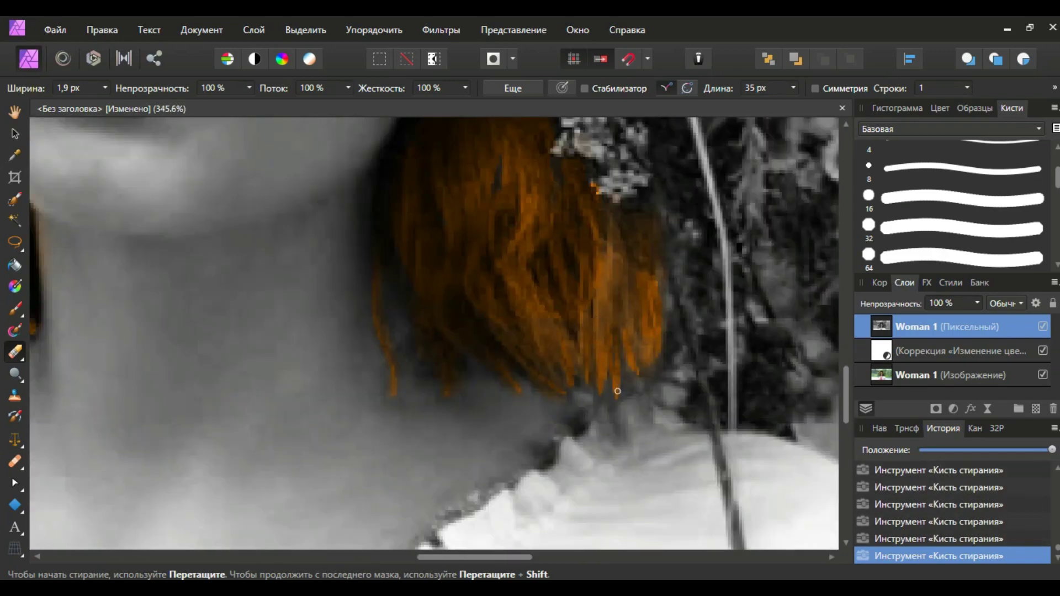
{"action": "scroll", "coordinate": [617, 391], "scroll_direction": "down", "scroll_amount": 3}
{"action": "scroll", "coordinate": [441, 265], "scroll_direction": "up", "scroll_amount": 3}
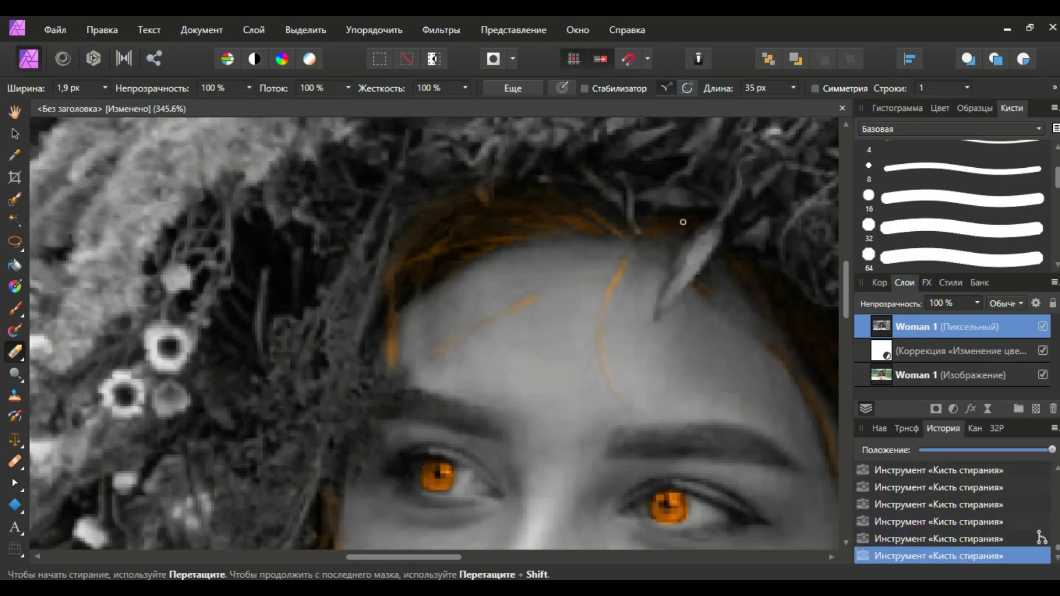
{"action": "scroll", "coordinate": [596, 202], "scroll_direction": "down", "scroll_amount": 3}
{"action": "scroll", "coordinate": [630, 193], "scroll_direction": "up", "scroll_amount": 3}
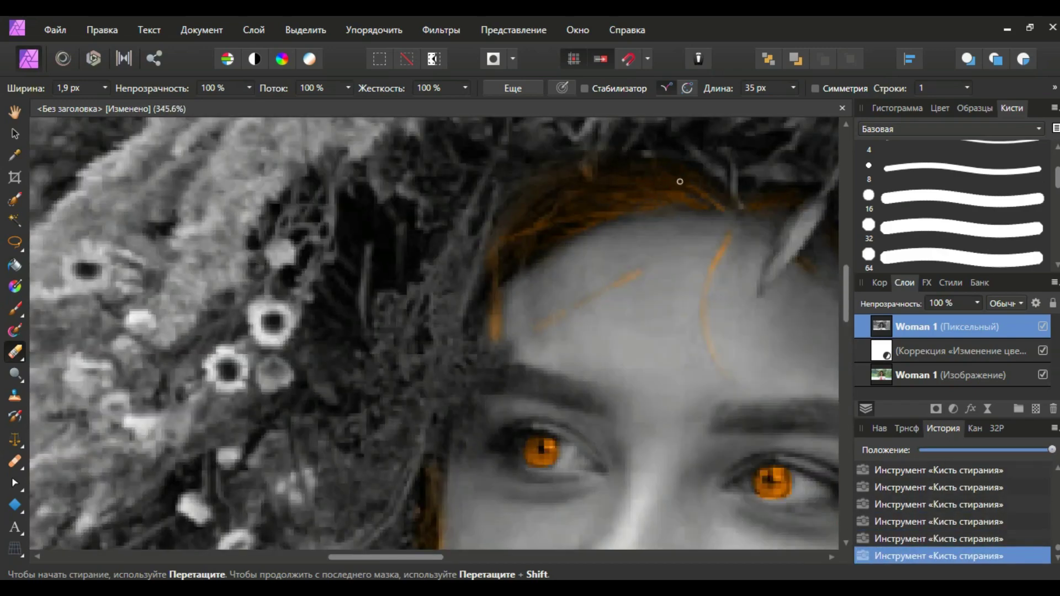
{"action": "scroll", "coordinate": [679, 181], "scroll_direction": "up", "scroll_amount": 1}
{"action": "scroll", "coordinate": [667, 176], "scroll_direction": "down", "scroll_amount": 1}
Add a Brightness/Contrast adjustment to the original photo with contrast raised to 100%.
{"action": "scroll", "coordinate": [758, 289], "scroll_direction": "down", "scroll_amount": 3}
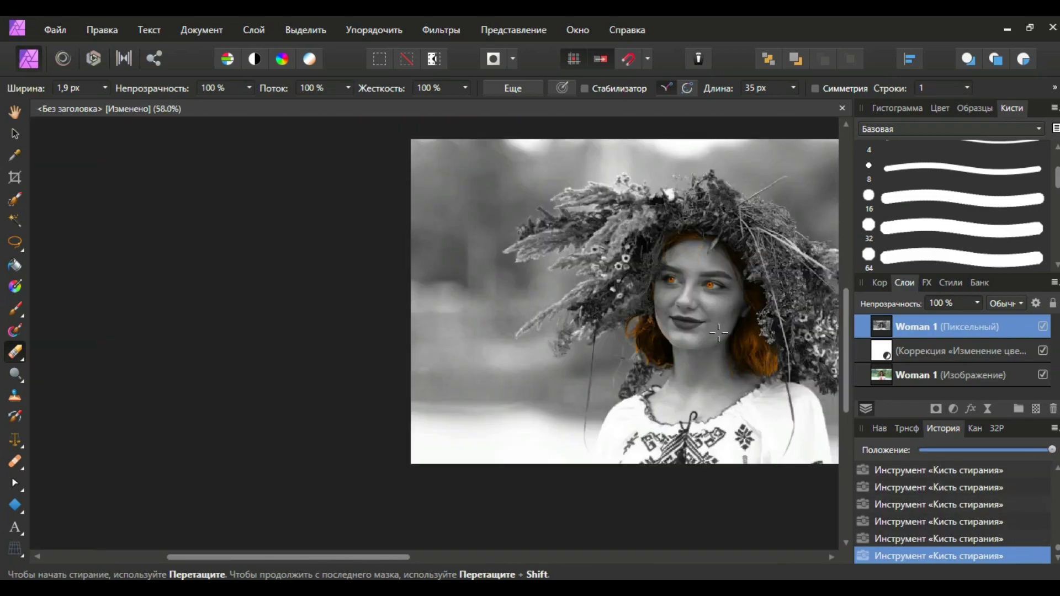
{"action": "left_click", "coordinate": [906, 375]}
{"action": "left_click_drag", "start_coordinate": [927, 373], "coordinate": [927, 375]}
{"action": "left_click", "coordinate": [953, 409]}
{"action": "left_click", "coordinate": [894, 110]}
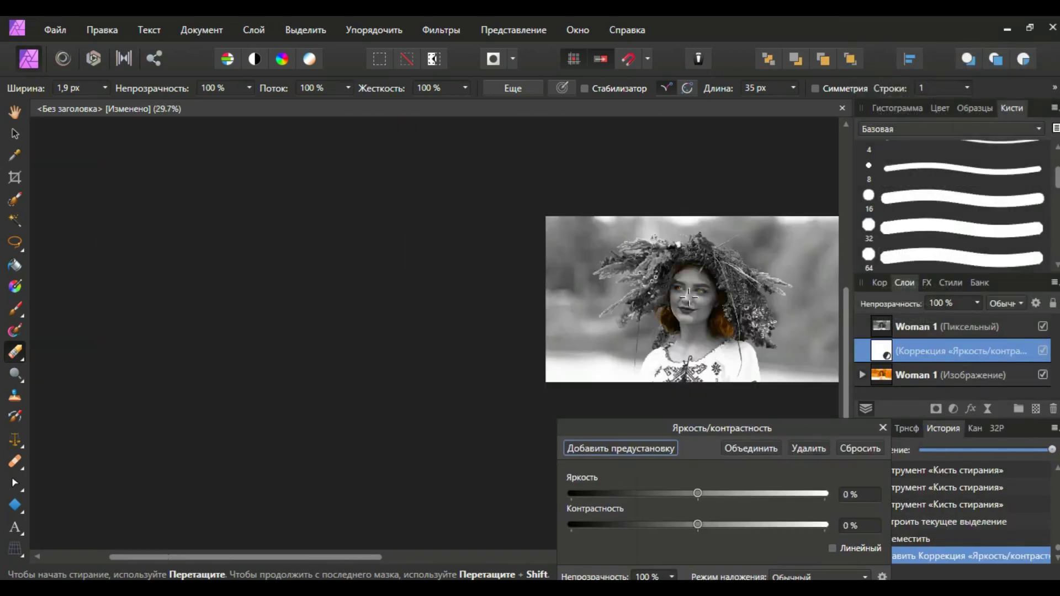
{"action": "left_click_drag", "start_coordinate": [697, 493], "coordinate": [697, 494]}
{"action": "left_click_drag", "start_coordinate": [697, 524], "coordinate": [785, 525]}
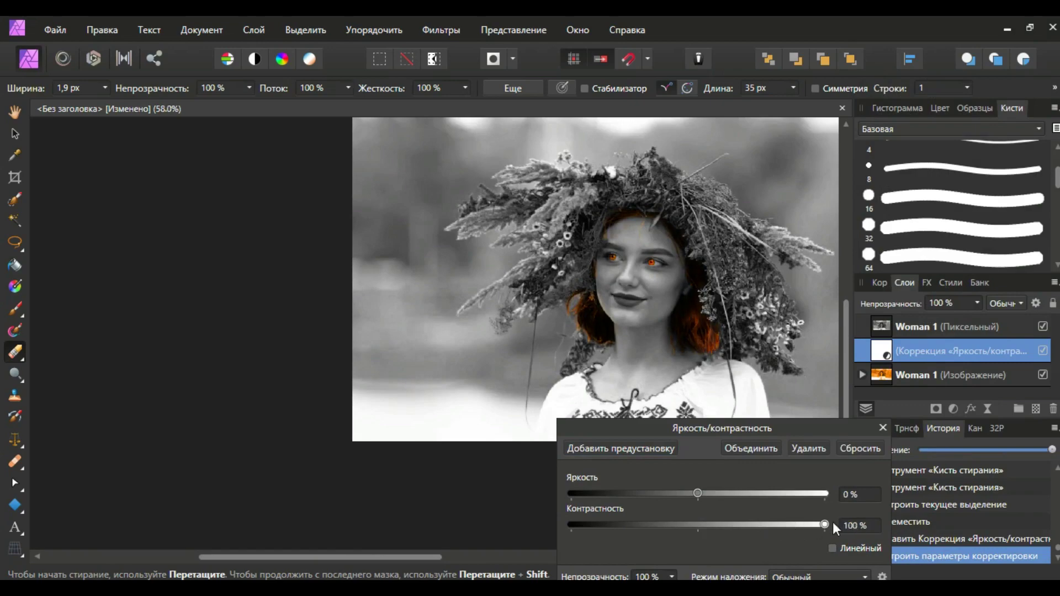
{"action": "left_click", "coordinate": [535, 473]}
Rasterize the Woman 1 photo layer and enlarge the eraser brush.
{"action": "scroll", "coordinate": [535, 422], "scroll_direction": "down", "scroll_amount": 2}
{"action": "scroll", "coordinate": [536, 422], "scroll_direction": "up", "scroll_amount": 4}
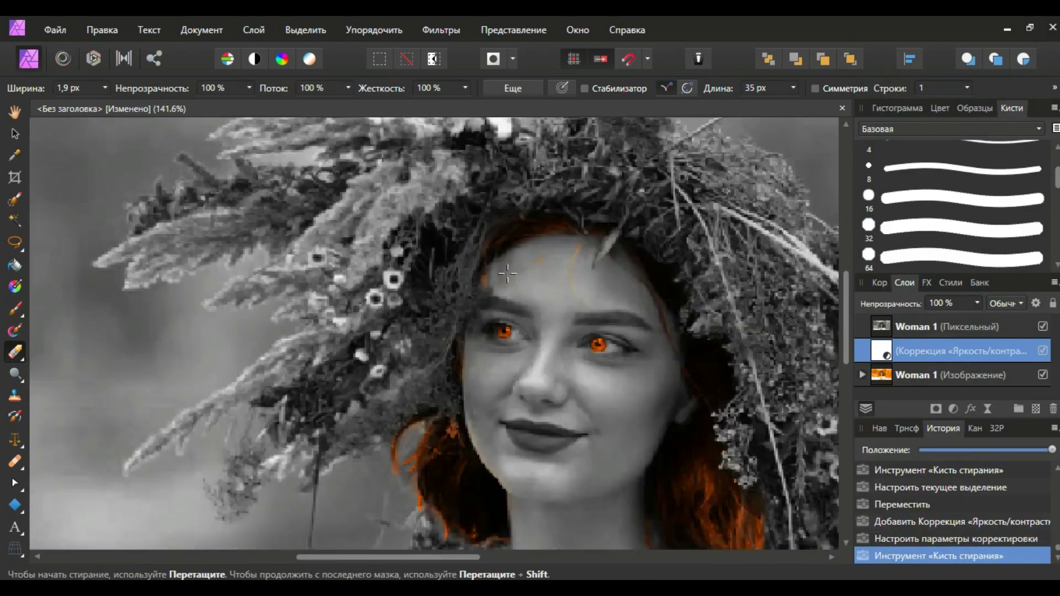
{"action": "scroll", "coordinate": [535, 423], "scroll_direction": "down", "scroll_amount": 2}
{"action": "scroll", "coordinate": [407, 525], "scroll_direction": "up", "scroll_amount": 2}
{"action": "scroll", "coordinate": [529, 386], "scroll_direction": "up", "scroll_amount": 2}
{"action": "scroll", "coordinate": [530, 386], "scroll_direction": "down", "scroll_amount": 4}
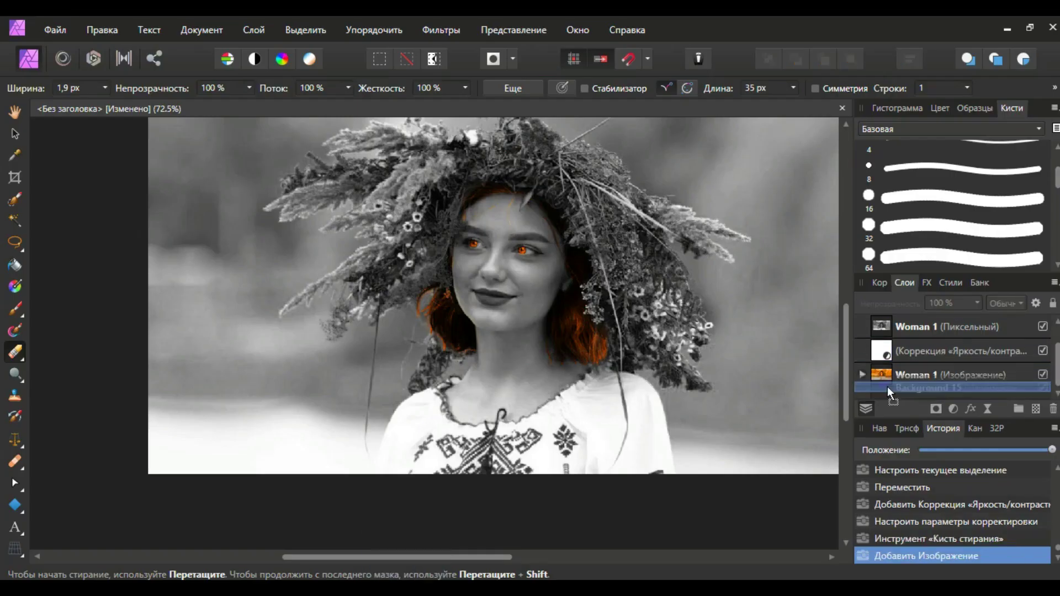
{"action": "right_click", "coordinate": [887, 386]}
{"action": "left_click", "coordinate": [850, 307]}
{"action": "scroll", "coordinate": [478, 457], "scroll_direction": "down", "scroll_amount": 3}
{"action": "scroll", "coordinate": [478, 456], "scroll_direction": "up", "scroll_amount": 1}
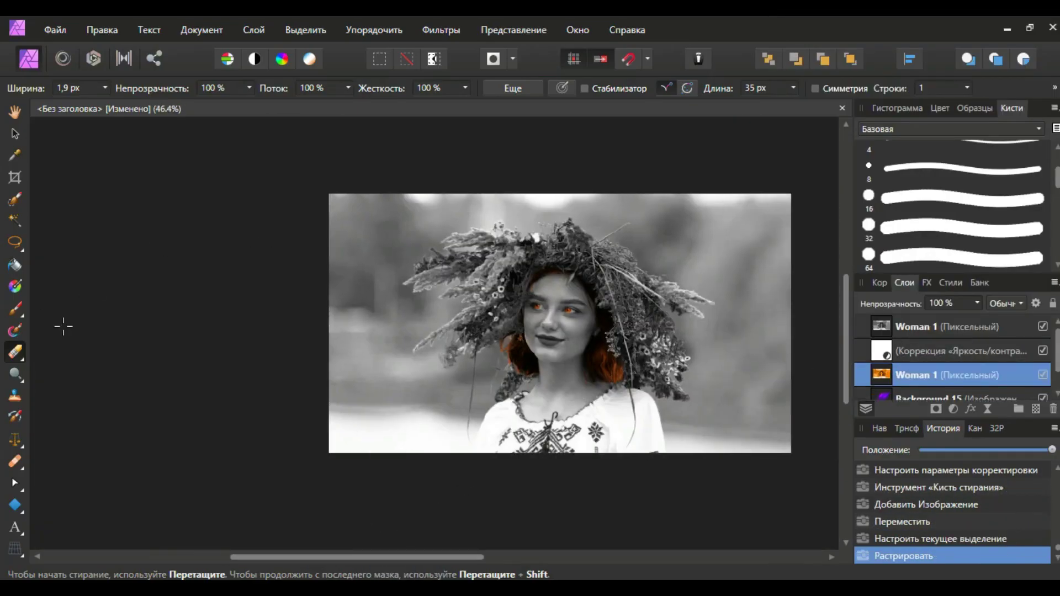
{"action": "key", "text": "bracketright"}
{"action": "key", "text": "bracketright"}
{"action": "key", "text": "bracketright"}
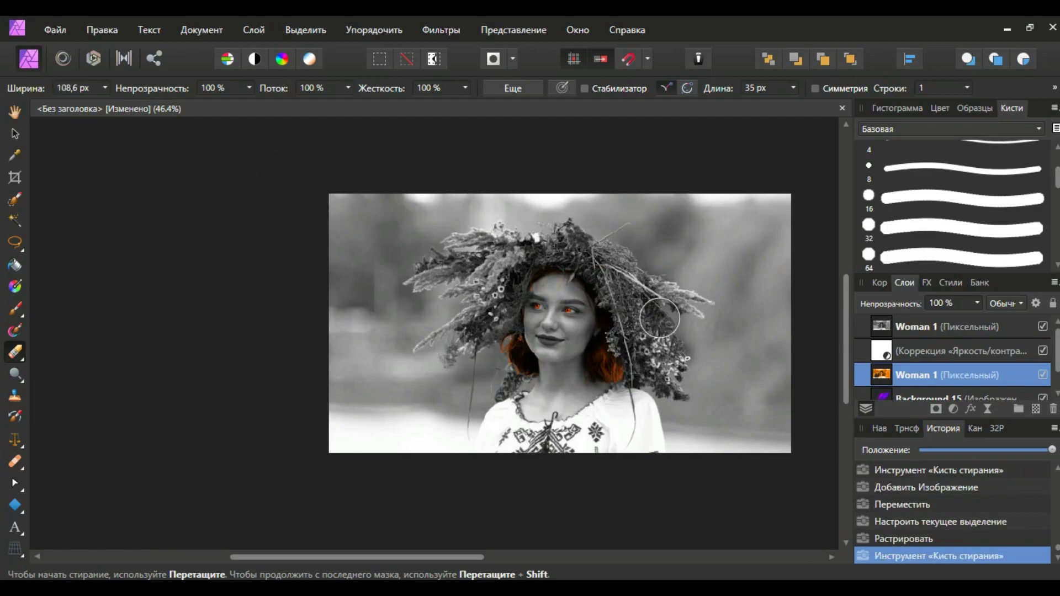
Select the top Woman 1 layer and choose a soft Аэрозольные краски airbrush for erasing.
{"action": "key", "text": "v"}
{"action": "left_click", "coordinate": [938, 374]}
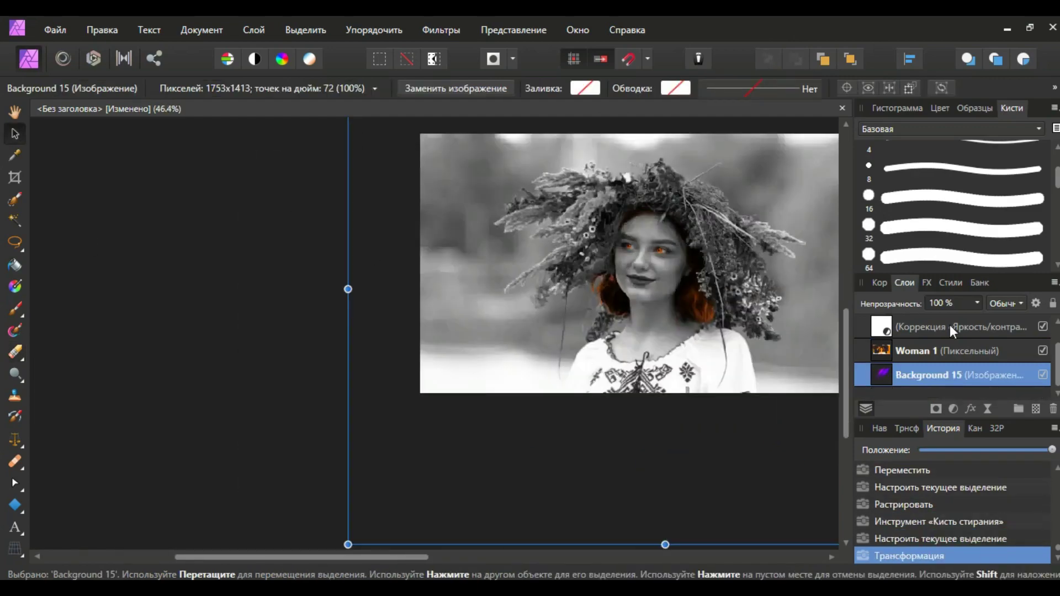
{"action": "left_click", "coordinate": [938, 326]}
{"action": "scroll", "coordinate": [545, 289], "scroll_direction": "up", "scroll_amount": 5}
{"action": "scroll", "coordinate": [414, 288], "scroll_direction": "down", "scroll_amount": 4}
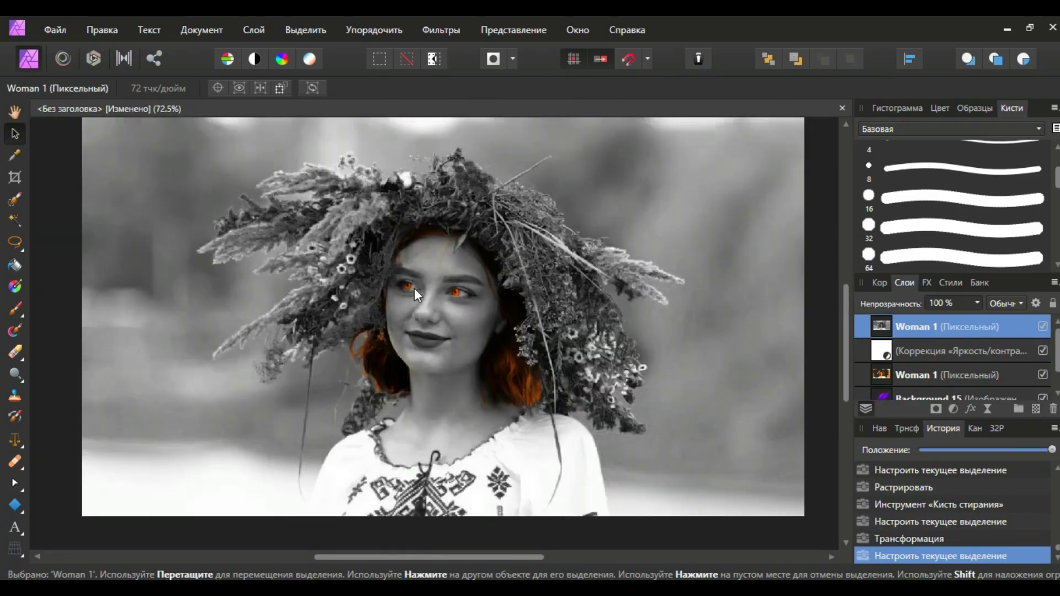
{"action": "left_click", "coordinate": [15, 351]}
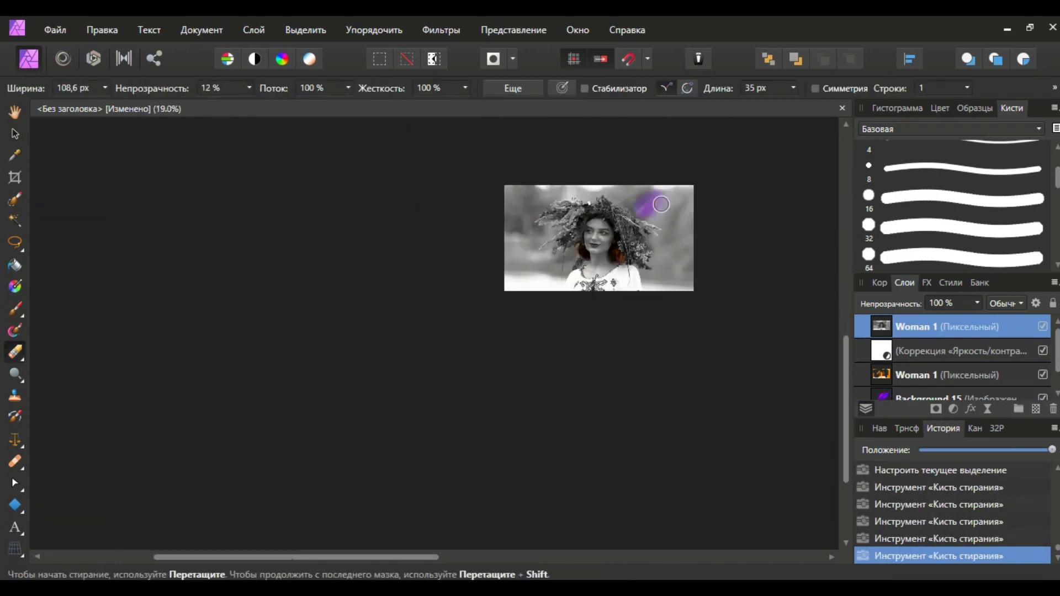
{"action": "left_click", "coordinate": [949, 129]}
{"action": "left_click", "coordinate": [899, 195]}
{"action": "left_click", "coordinate": [960, 155]}
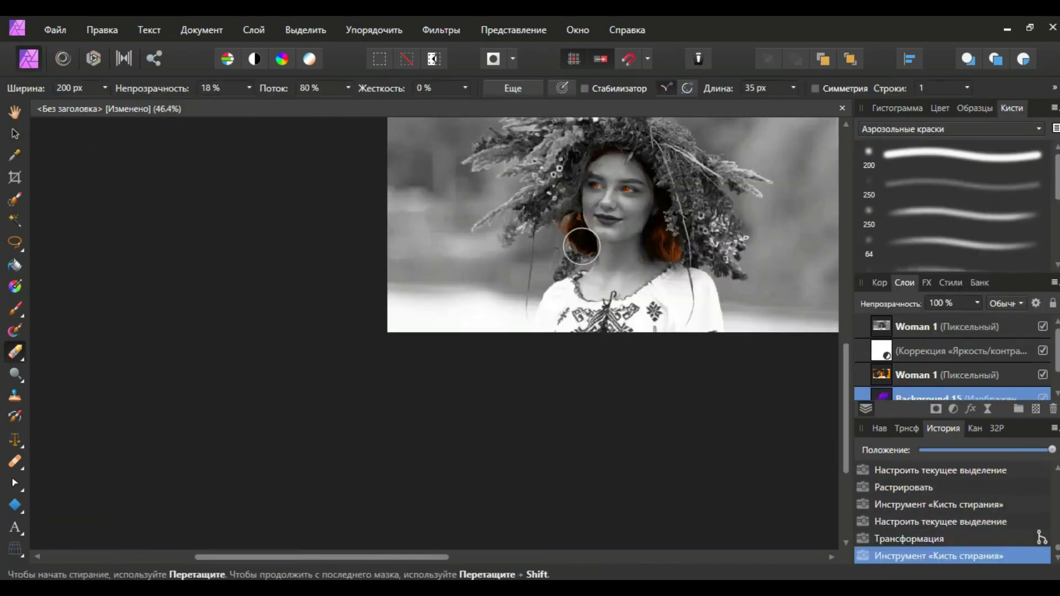
Erase at 24% opacity to reveal purple streaks left and top-right of the wreath.
{"action": "mouse_move", "coordinate": [485, 265]}
{"action": "left_mouse_down"}
{"action": "mouse_move", "coordinate": [473, 213]}
{"action": "mouse_move", "coordinate": [520, 237]}
{"action": "mouse_move", "coordinate": [504, 237]}
{"action": "left_mouse_up"}
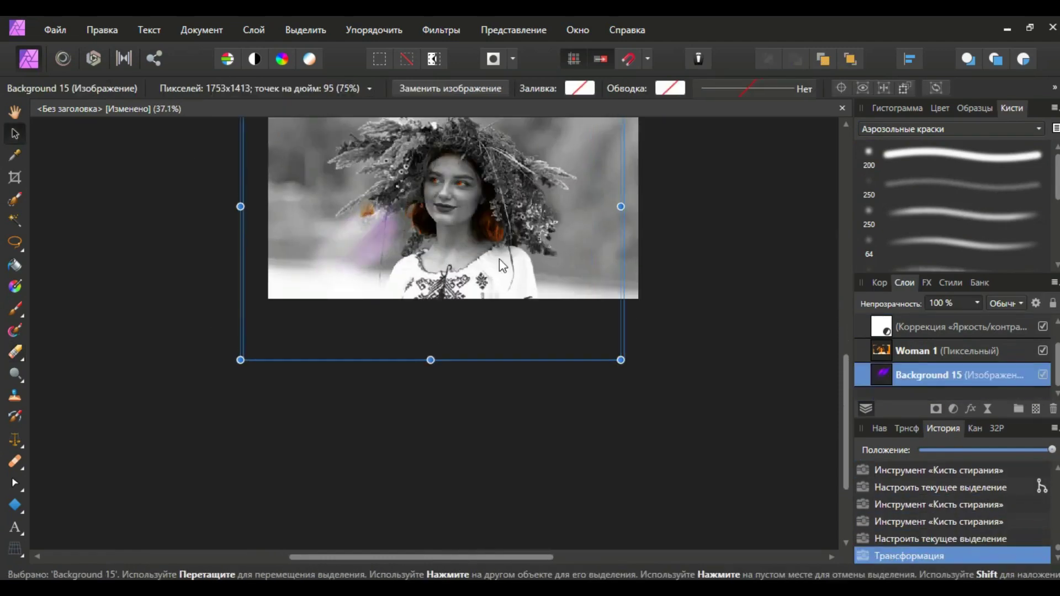
{"action": "key", "text": "e"}
{"action": "left_click", "coordinate": [938, 350]}
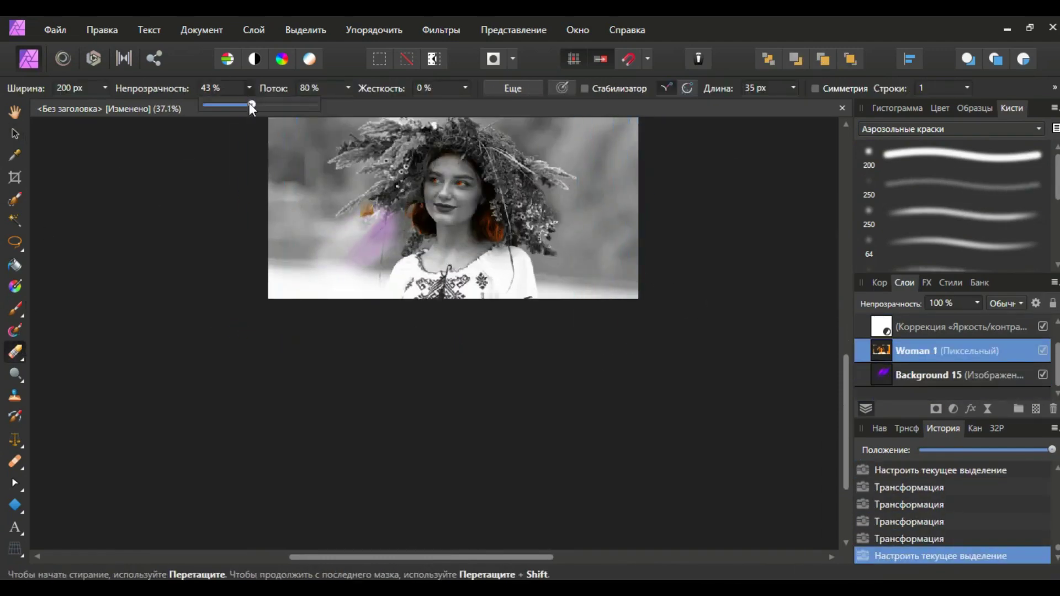
{"action": "left_click_drag", "start_coordinate": [367, 212], "coordinate": [359, 184]}
{"action": "key", "text": "ctrl+shift+alt+e"}
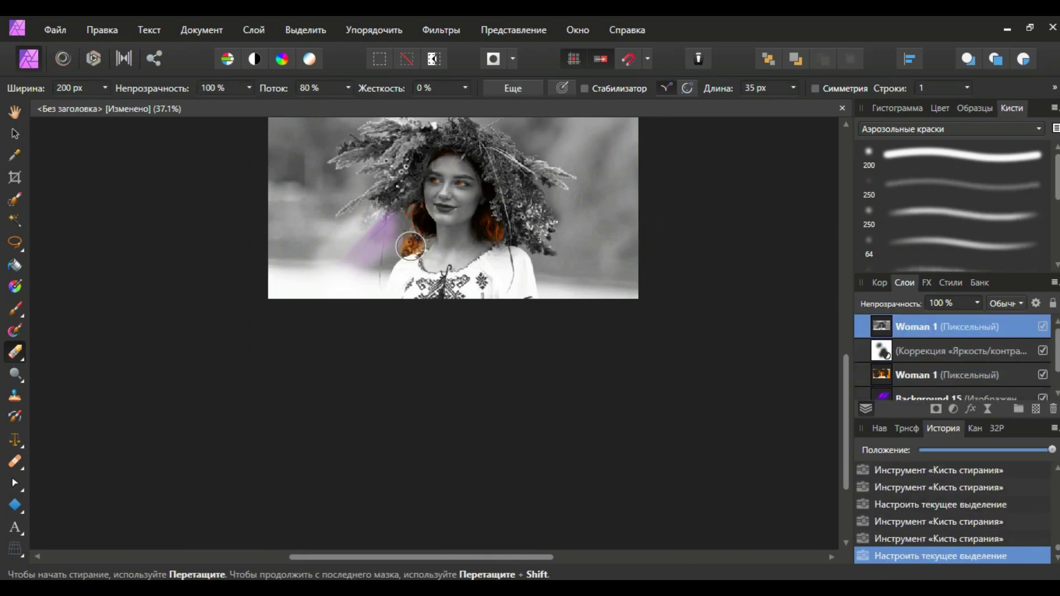
{"action": "key", "text": "2"}
{"action": "key", "text": "4"}
{"action": "left_click_drag", "start_coordinate": [326, 244], "coordinate": [376, 216]}
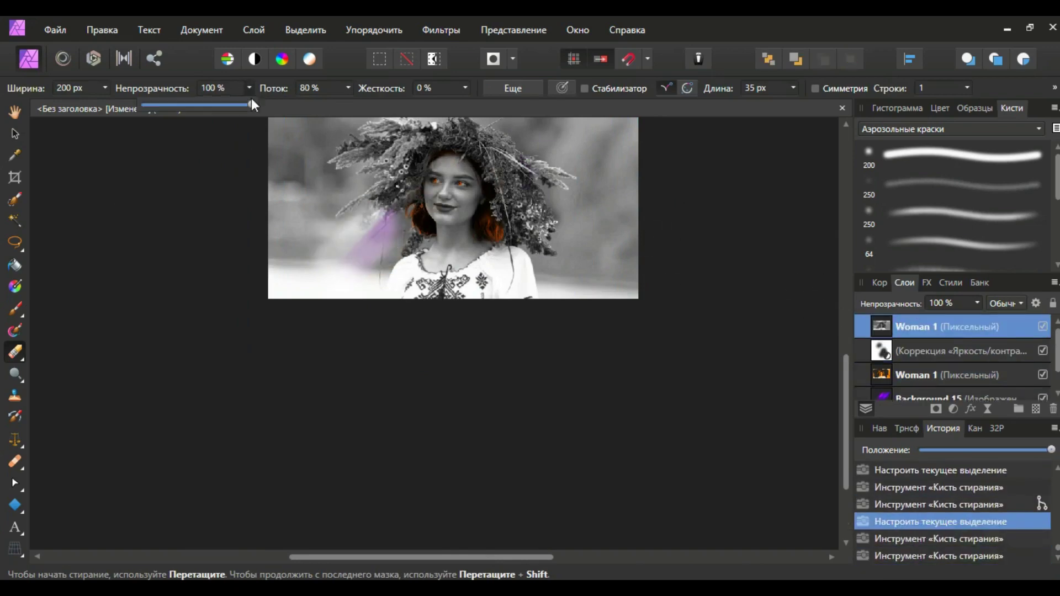
{"action": "scroll", "coordinate": [377, 216], "scroll_direction": "up", "scroll_amount": 2}
{"action": "mouse_move", "coordinate": [539, 134]}
{"action": "left_mouse_down"}
{"action": "mouse_move", "coordinate": [567, 142]}
{"action": "mouse_move", "coordinate": [585, 182]}
{"action": "left_mouse_up"}
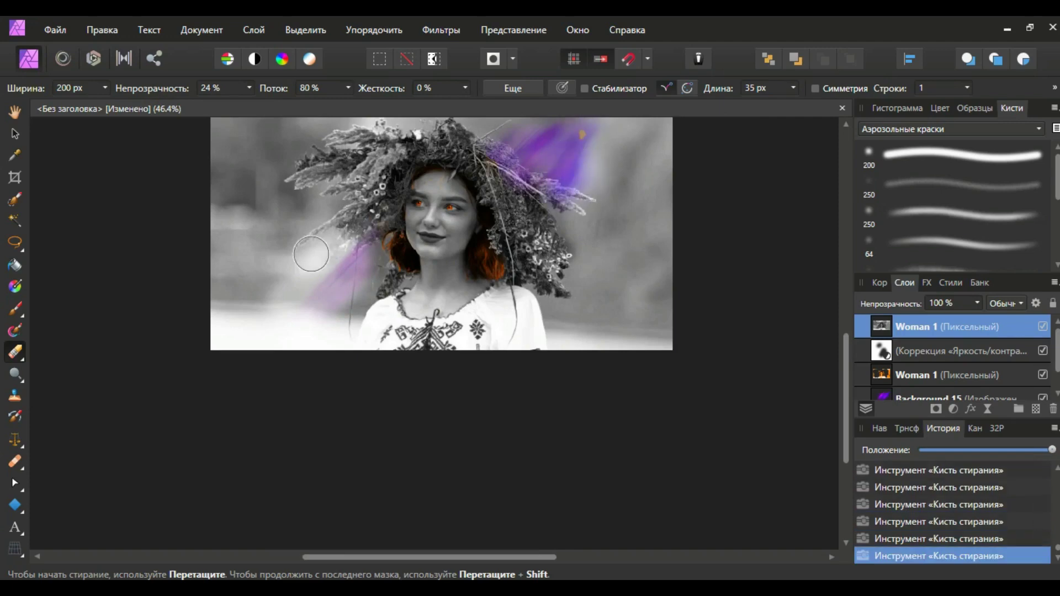
Shift the Background 15 streaks down-left with the Move tool and reselect that layer.
{"action": "key", "text": "v"}
{"action": "left_click_drag", "start_coordinate": [536, 155], "coordinate": [491, 185]}
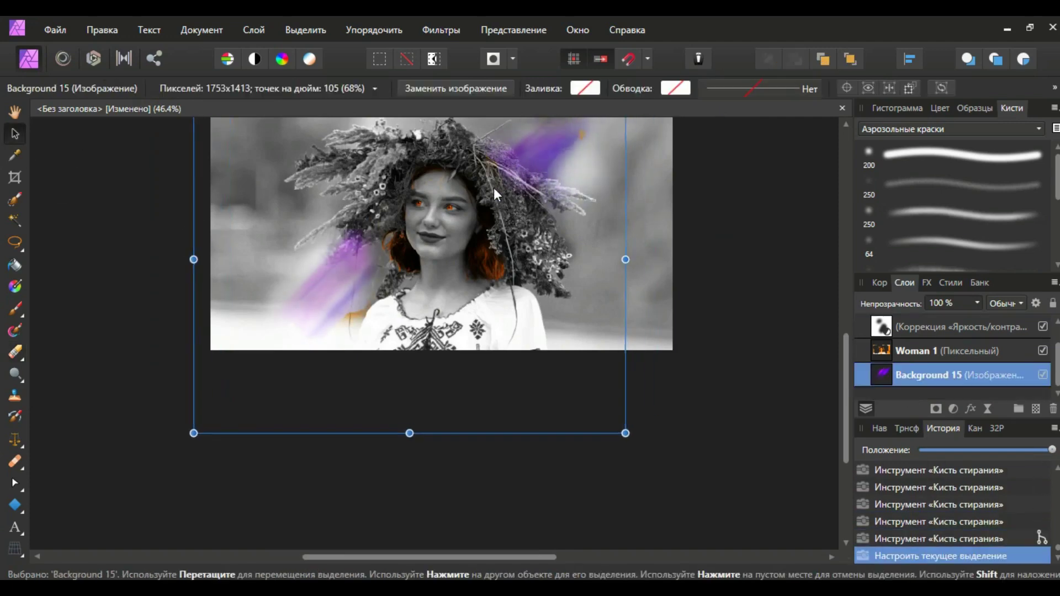
{"action": "scroll", "coordinate": [655, 259], "scroll_direction": "up", "scroll_amount": 2}
{"action": "key", "text": "e"}
{"action": "left_click", "coordinate": [938, 350]}
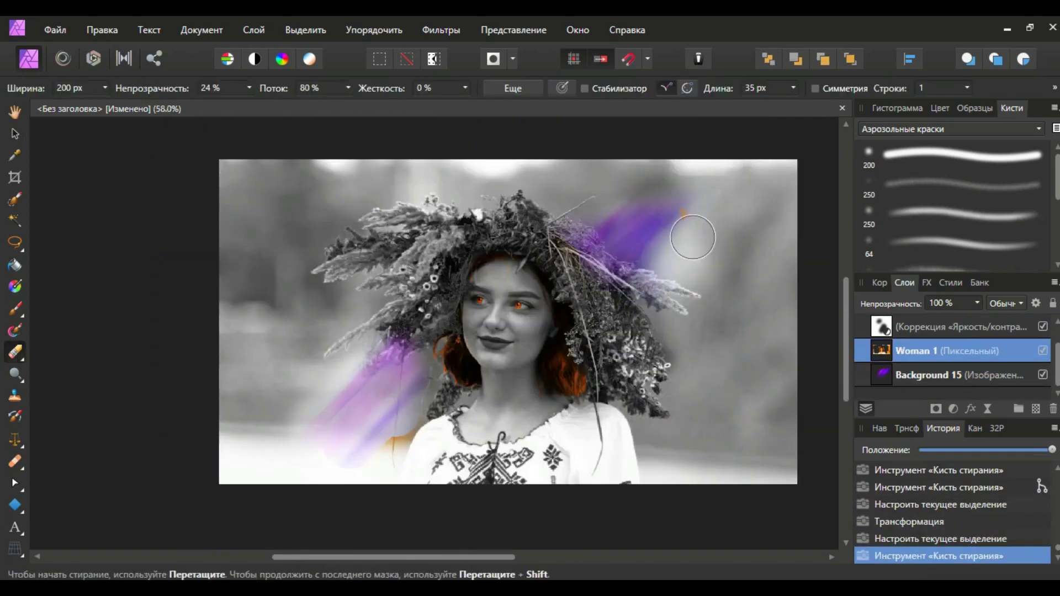
{"action": "key", "text": "alt+["}
{"action": "key", "text": "v"}
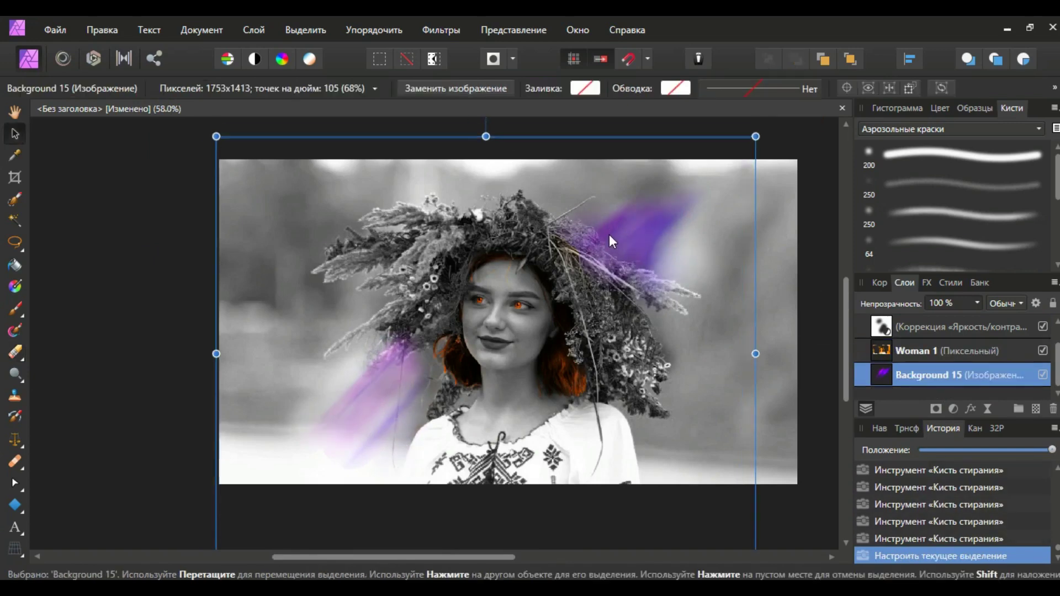
{"action": "scroll", "coordinate": [654, 294], "scroll_direction": "down", "scroll_amount": 2}
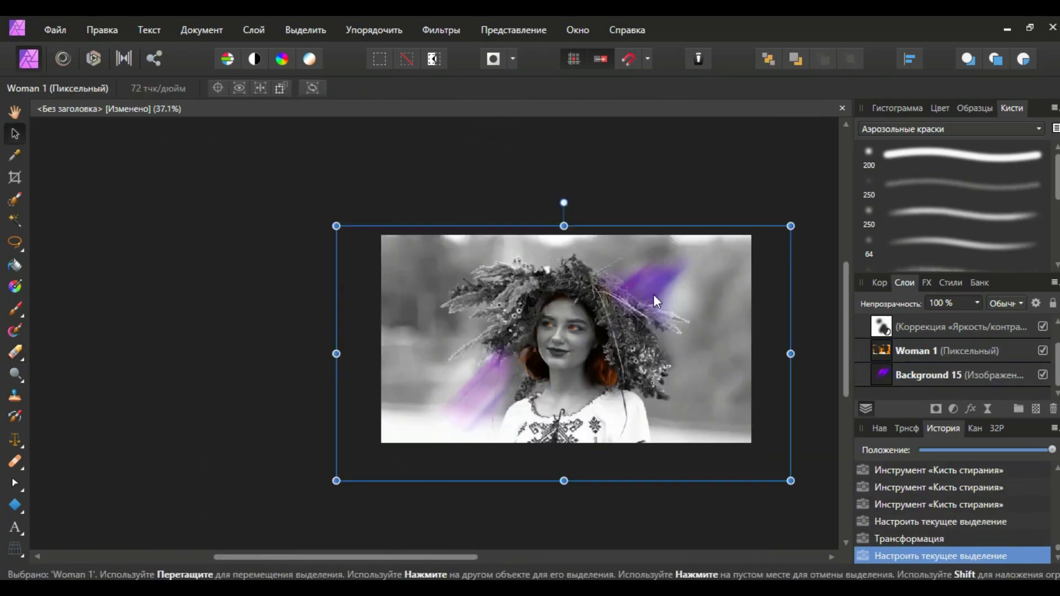
{"action": "left_click", "coordinate": [935, 375]}
Nest a Recolor adjustment into Background 15 with a warmer orange hue and 6% lightness.
{"action": "left_click", "coordinate": [953, 408]}
{"action": "left_click", "coordinate": [911, 75]}
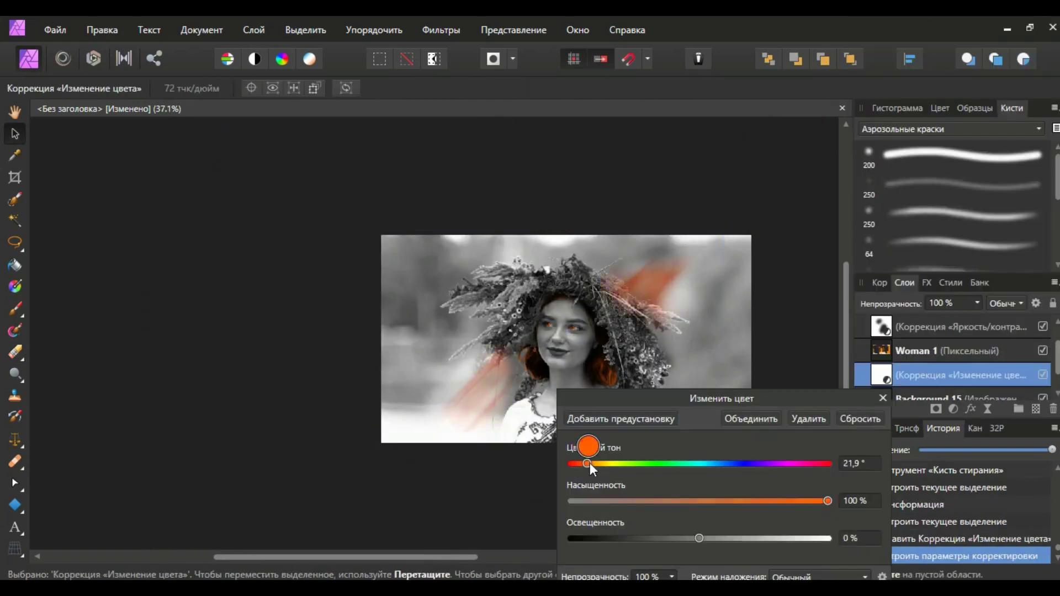
{"action": "left_click_drag", "start_coordinate": [708, 538], "coordinate": [707, 537]}
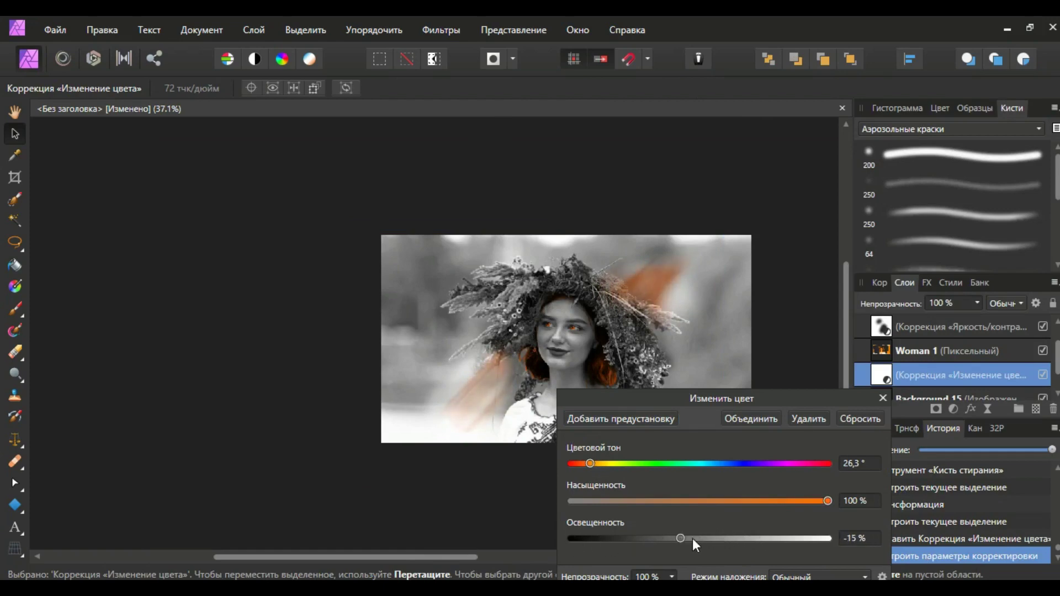
{"action": "left_click_drag", "start_coordinate": [590, 463], "coordinate": [588, 463]}
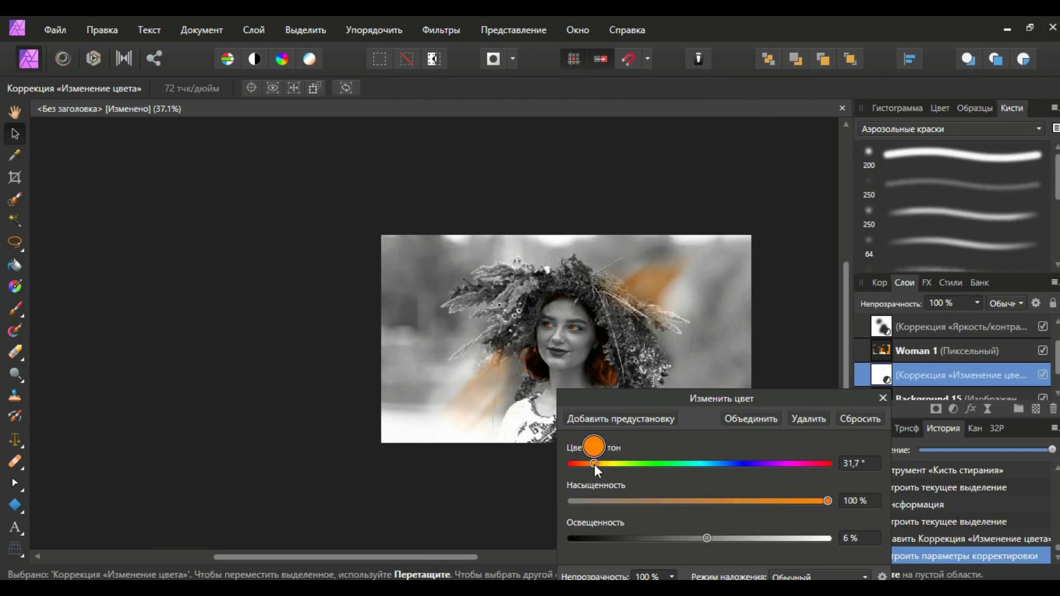
{"action": "left_click", "coordinate": [882, 398]}
{"action": "left_click_drag", "start_coordinate": [935, 382], "coordinate": [894, 393]}
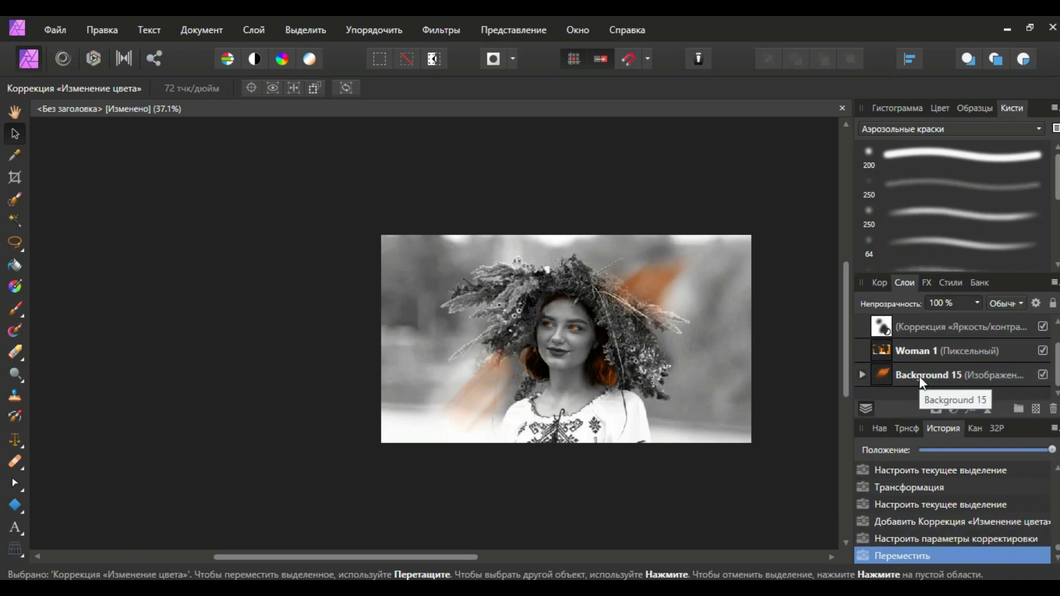
{"action": "left_click", "coordinate": [918, 376]}
Add a Brightness/Contrast adjustment to the streaks with contrast at 100%.
{"action": "left_click", "coordinate": [953, 409]}
{"action": "left_click", "coordinate": [933, 80]}
{"action": "mouse_move", "coordinate": [697, 493]}
{"action": "left_mouse_down"}
{"action": "mouse_move", "coordinate": [750, 492]}
{"action": "mouse_move", "coordinate": [697, 489]}
{"action": "left_mouse_up"}
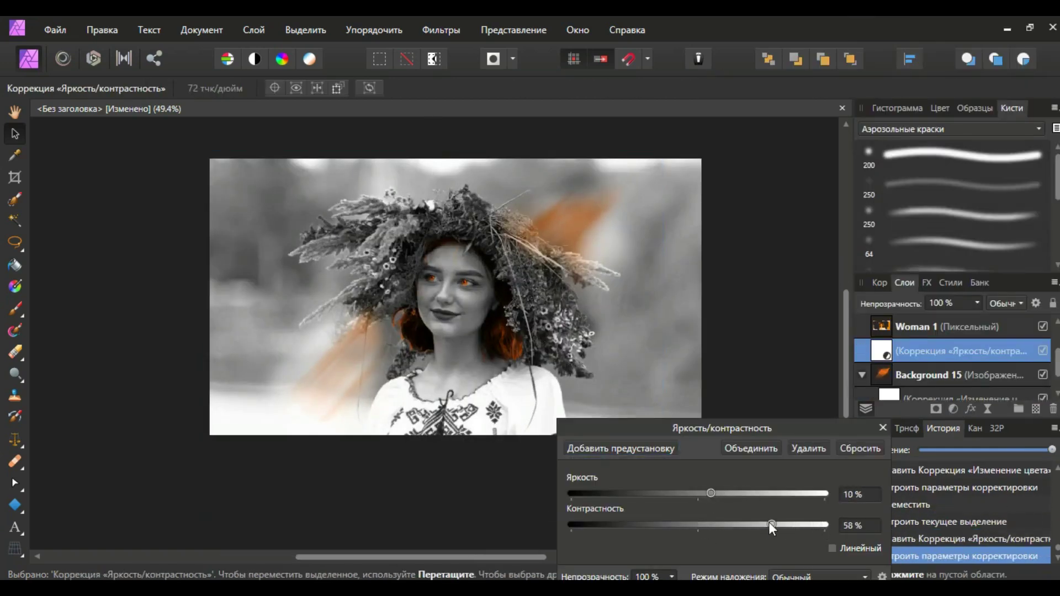
{"action": "mouse_move", "coordinate": [708, 494]}
{"action": "left_mouse_down"}
{"action": "mouse_move", "coordinate": [588, 497]}
{"action": "mouse_move", "coordinate": [698, 494]}
{"action": "left_mouse_up"}
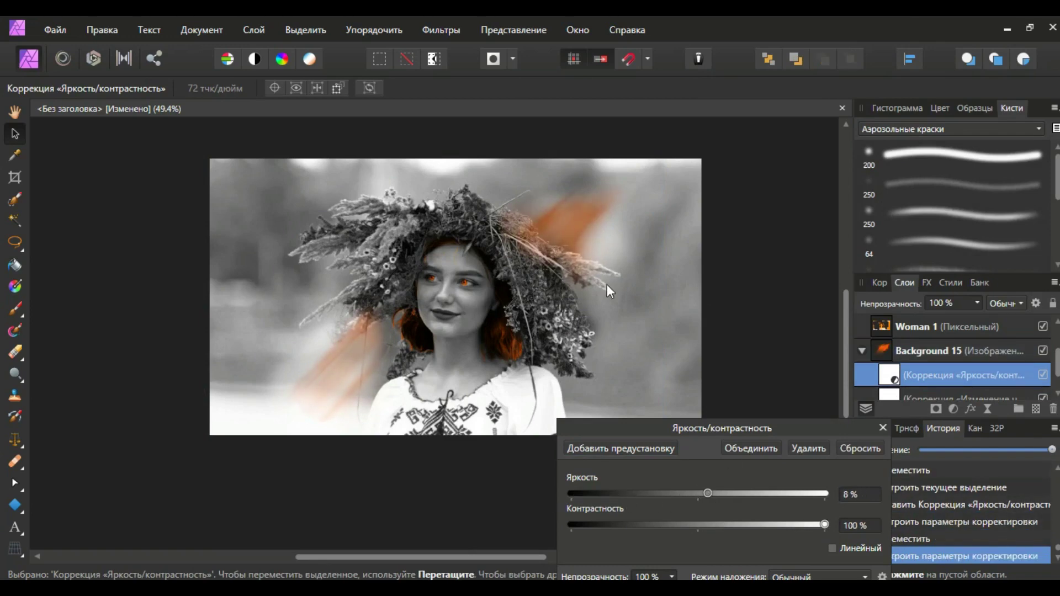
{"action": "left_click", "coordinate": [938, 327]}
Erase stray areas on the lower Woman 1 layer.
{"action": "key", "text": "e"}
{"action": "scroll", "coordinate": [634, 348], "scroll_direction": "down", "scroll_amount": 1}
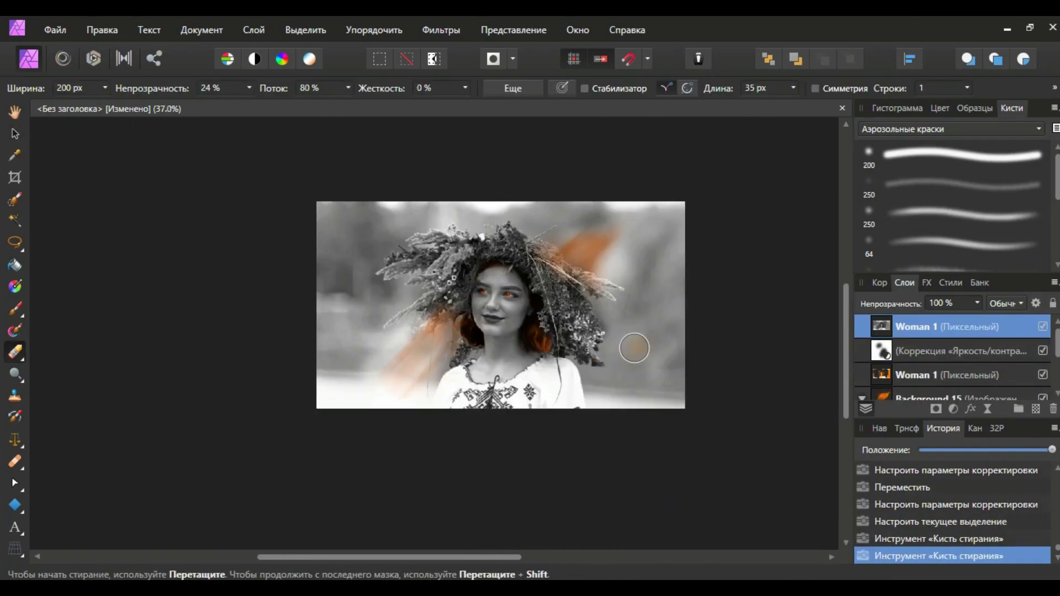
{"action": "scroll", "coordinate": [635, 348], "scroll_direction": "up", "scroll_amount": 2}
{"action": "left_click", "coordinate": [938, 374]}
{"action": "left_click_drag", "start_coordinate": [464, 303], "coordinate": [444, 309]}
{"action": "scroll", "coordinate": [573, 357], "scroll_direction": "down", "scroll_amount": 2}
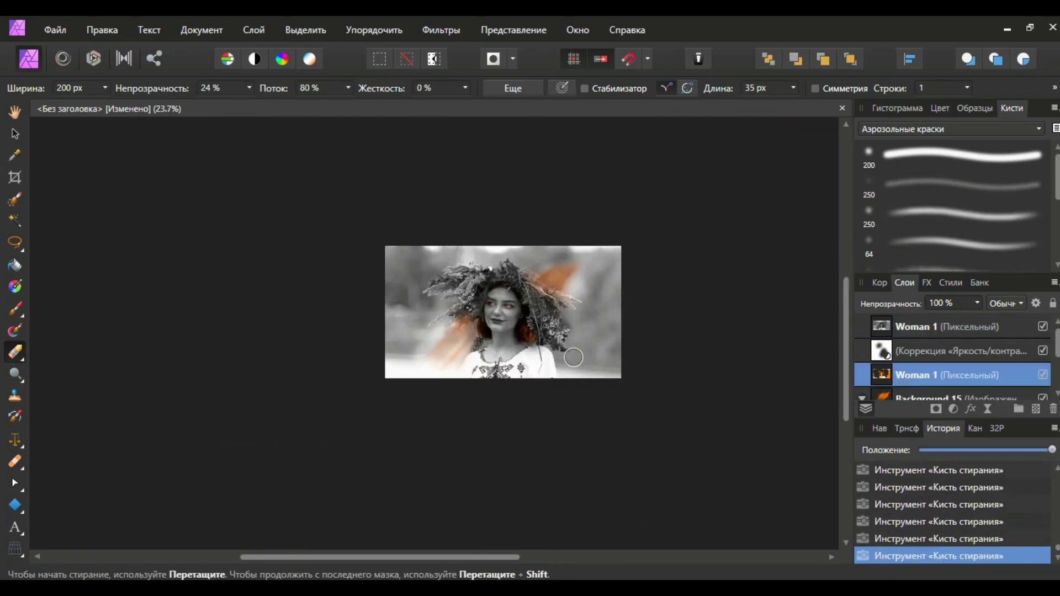
{"action": "scroll", "coordinate": [573, 357], "scroll_direction": "up", "scroll_amount": 1}
{"action": "scroll", "coordinate": [558, 246], "scroll_direction": "up", "scroll_amount": 1}
{"action": "scroll", "coordinate": [627, 279], "scroll_direction": "up", "scroll_amount": 1}
{"action": "left_click_drag", "start_coordinate": [626, 279], "coordinate": [635, 285]}
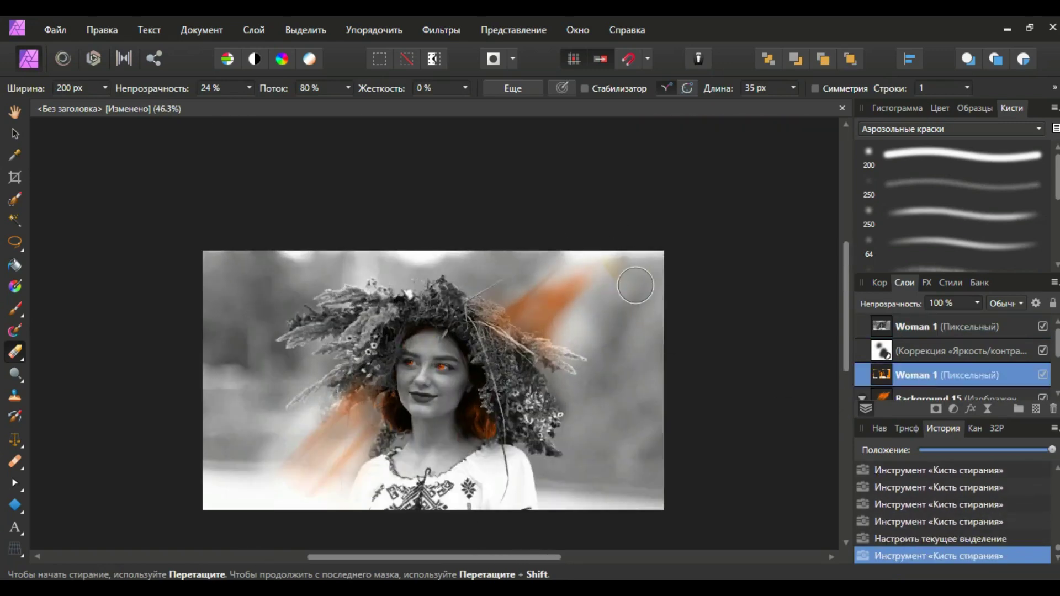
{"action": "scroll", "coordinate": [636, 285], "scroll_direction": "down", "scroll_amount": 1}
{"action": "scroll", "coordinate": [650, 347], "scroll_direction": "up", "scroll_amount": 1}
Scale up the Background 15 streak image with the Move tool.
{"action": "key", "text": "v"}
{"action": "left_click_drag", "start_coordinate": [718, 199], "coordinate": [727, 189]}
{"action": "left_click_drag", "start_coordinate": [602, 287], "coordinate": [621, 276]}
{"action": "key", "text": "ctrl+d"}
{"action": "scroll", "coordinate": [629, 287], "scroll_direction": "down", "scroll_amount": 2}
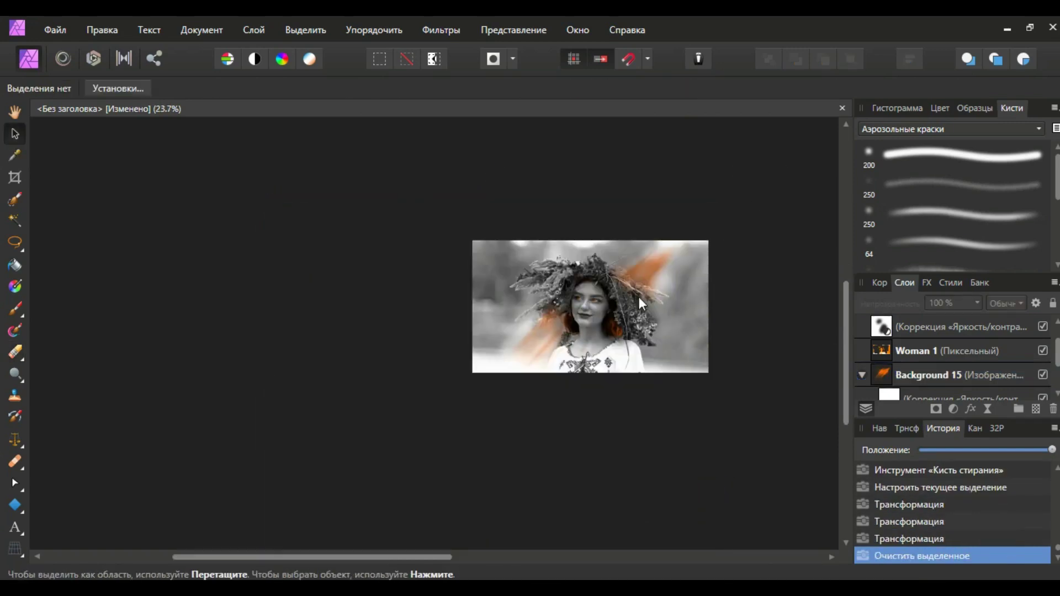
{"action": "scroll", "coordinate": [638, 297], "scroll_direction": "up", "scroll_amount": 3}
Add a Shadows/Highlights adjustment to Background 15 with shadows -200% and highlights 17%.
{"action": "left_click", "coordinate": [938, 375]}
{"action": "left_click", "coordinate": [952, 409]}
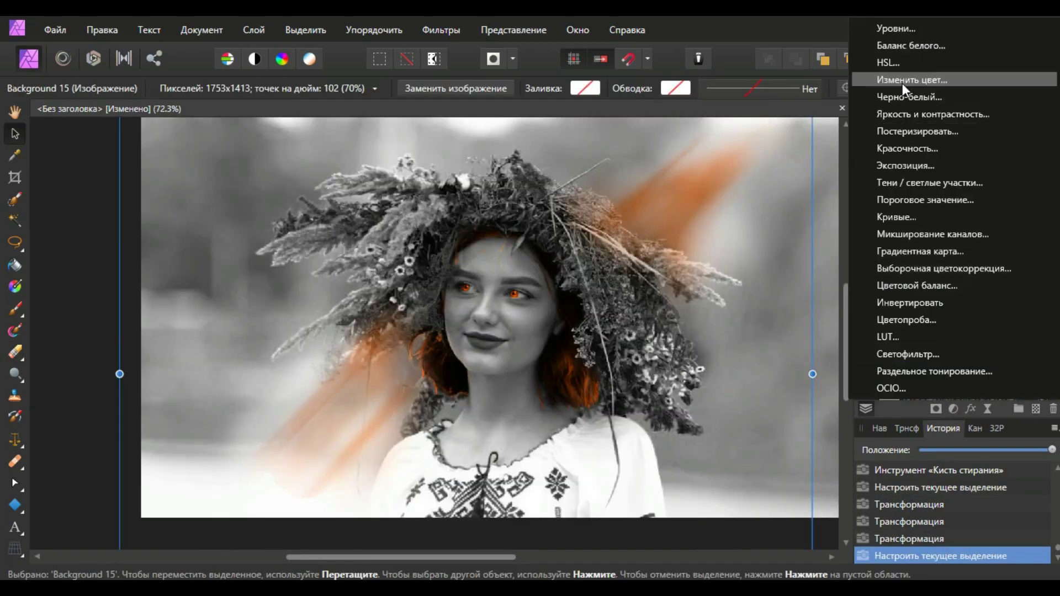
{"action": "left_click", "coordinate": [914, 183]}
{"action": "left_click_drag", "start_coordinate": [698, 513], "coordinate": [568, 518]}
{"action": "mouse_move", "coordinate": [697, 545]}
{"action": "left_mouse_down"}
{"action": "mouse_move", "coordinate": [552, 546]}
{"action": "mouse_move", "coordinate": [787, 542]}
{"action": "left_mouse_up"}
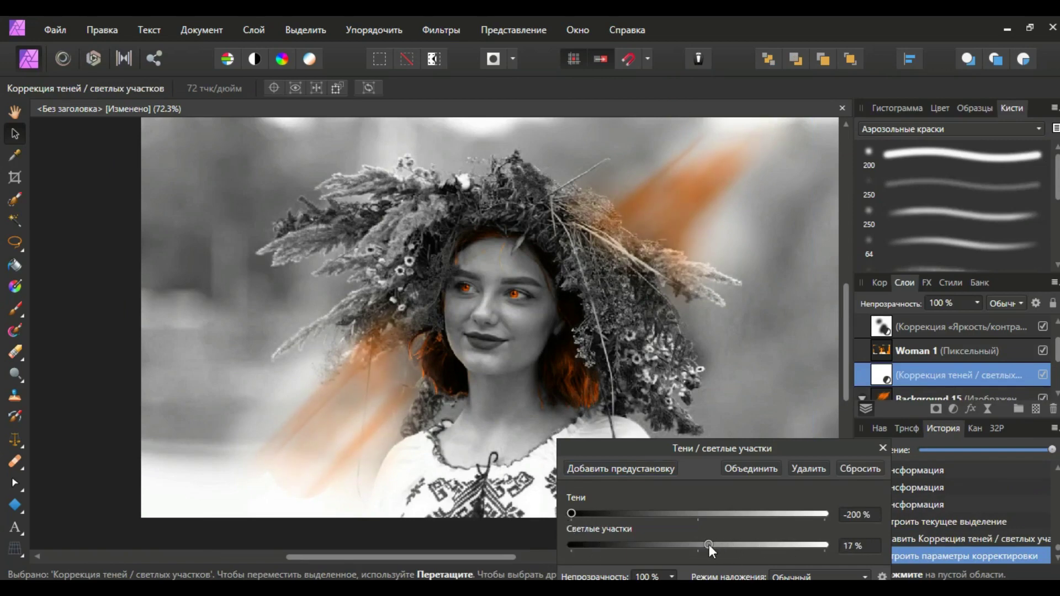
{"action": "left_click", "coordinate": [881, 450]}
Duplicate the Woman 1 layer and erase the orange areas beside her face.
{"action": "left_click", "coordinate": [15, 351]}
{"action": "key", "text": "ctrl+j"}
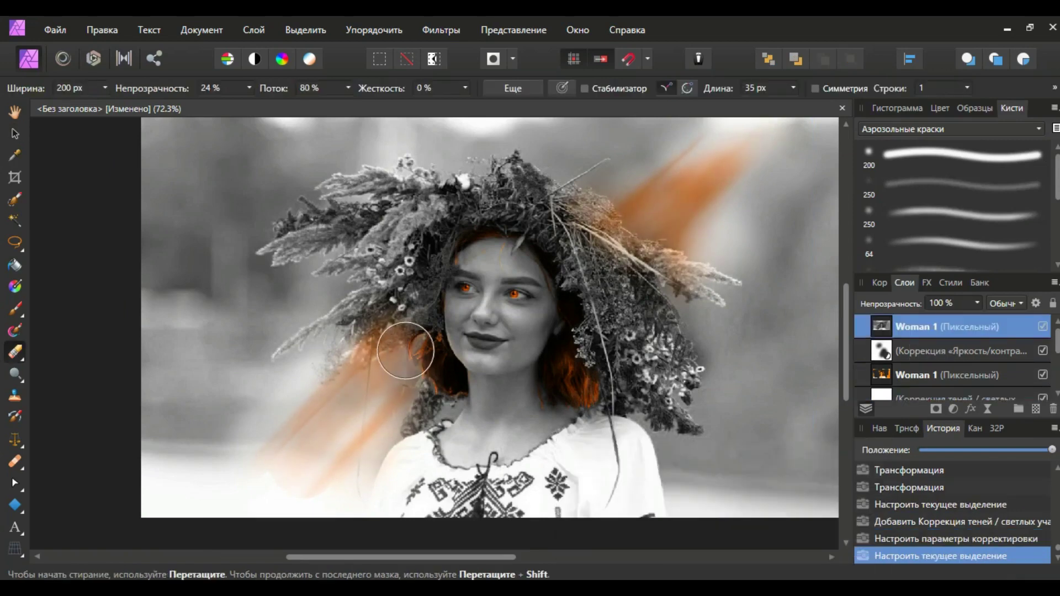
{"action": "left_click_drag", "start_coordinate": [406, 350], "coordinate": [367, 386]}
{"action": "mouse_move", "coordinate": [474, 331]}
{"action": "left_mouse_down"}
{"action": "mouse_move", "coordinate": [497, 355]}
{"action": "mouse_move", "coordinate": [429, 341]}
{"action": "left_mouse_up"}
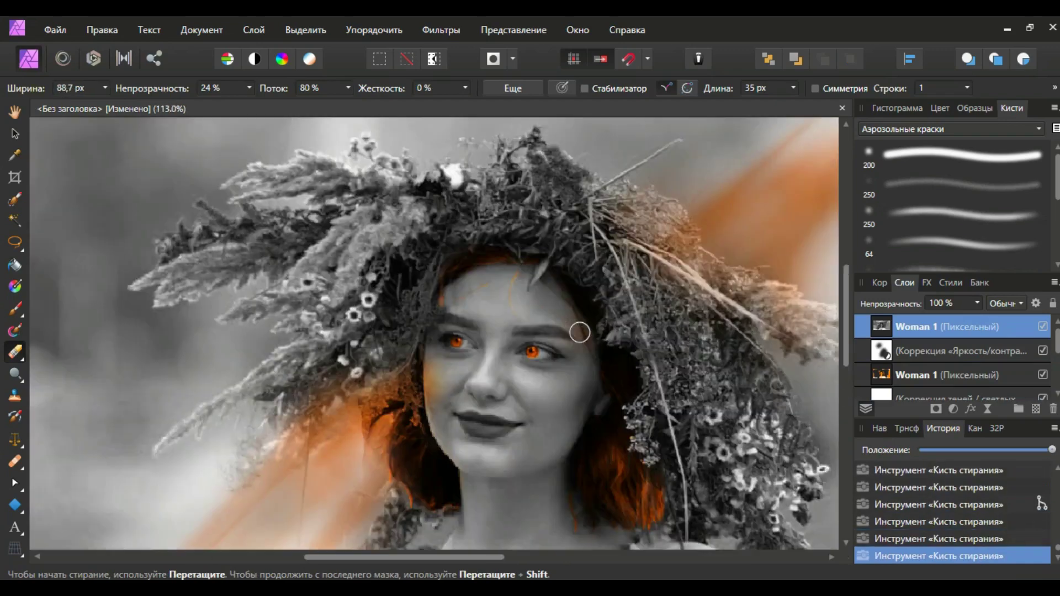
{"action": "scroll", "coordinate": [586, 379], "scroll_direction": "down", "scroll_amount": 3, "text": "ctrl"}
{"action": "scroll", "coordinate": [771, 321], "scroll_direction": "down", "scroll_amount": 2, "text": "ctrl"}
{"action": "scroll", "coordinate": [771, 320], "scroll_direction": "up", "scroll_amount": 5, "text": "ctrl"}
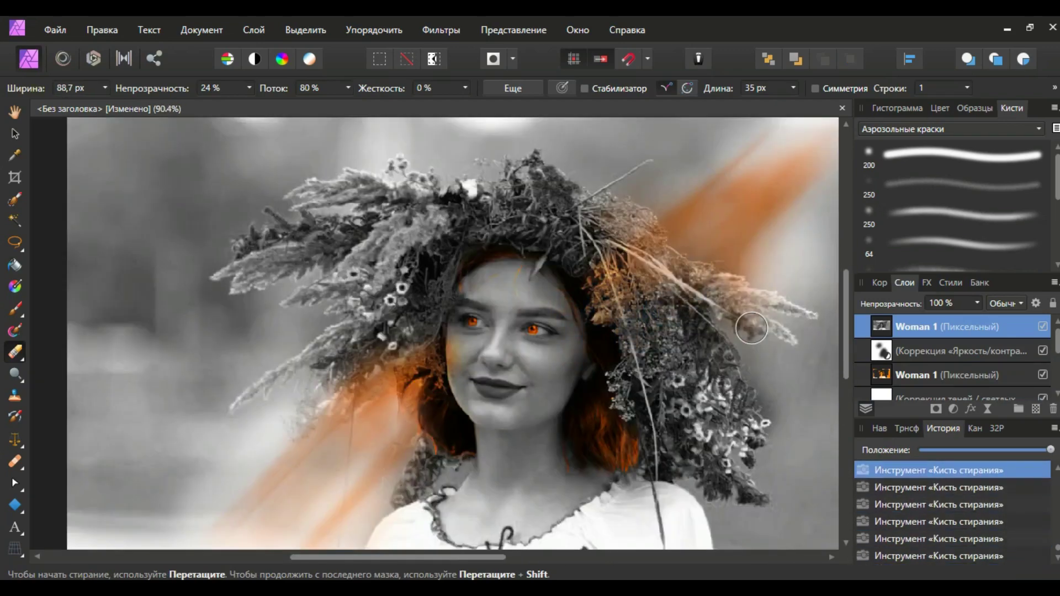
{"action": "scroll", "coordinate": [695, 358], "scroll_direction": "down", "scroll_amount": 2, "text": "ctrl"}
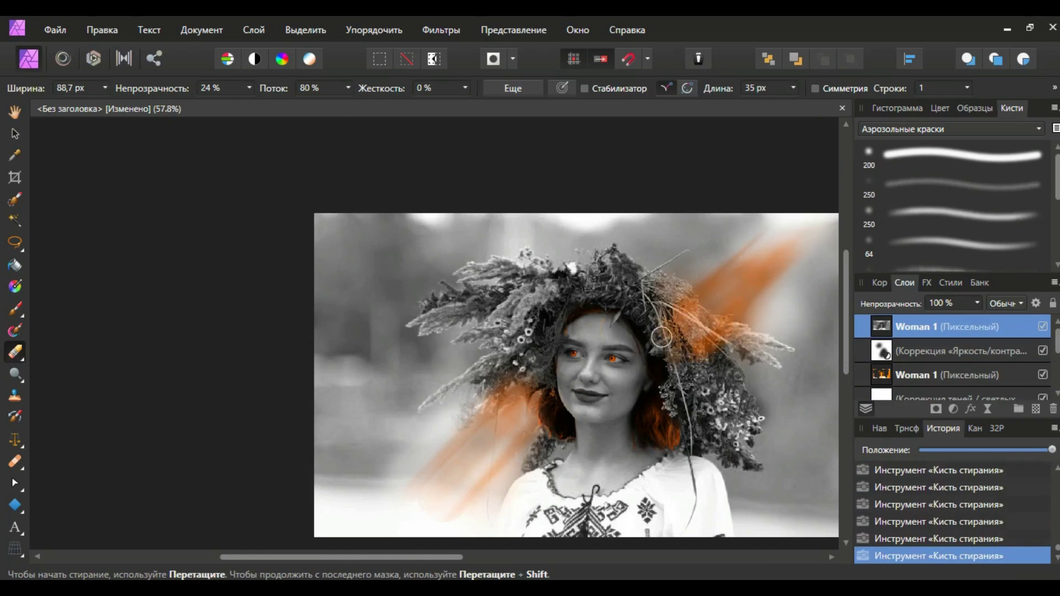
{"action": "scroll", "coordinate": [721, 369], "scroll_direction": "down", "scroll_amount": 3, "text": "ctrl"}
{"action": "scroll", "coordinate": [711, 353], "scroll_direction": "up", "scroll_amount": 4, "text": "ctrl"}
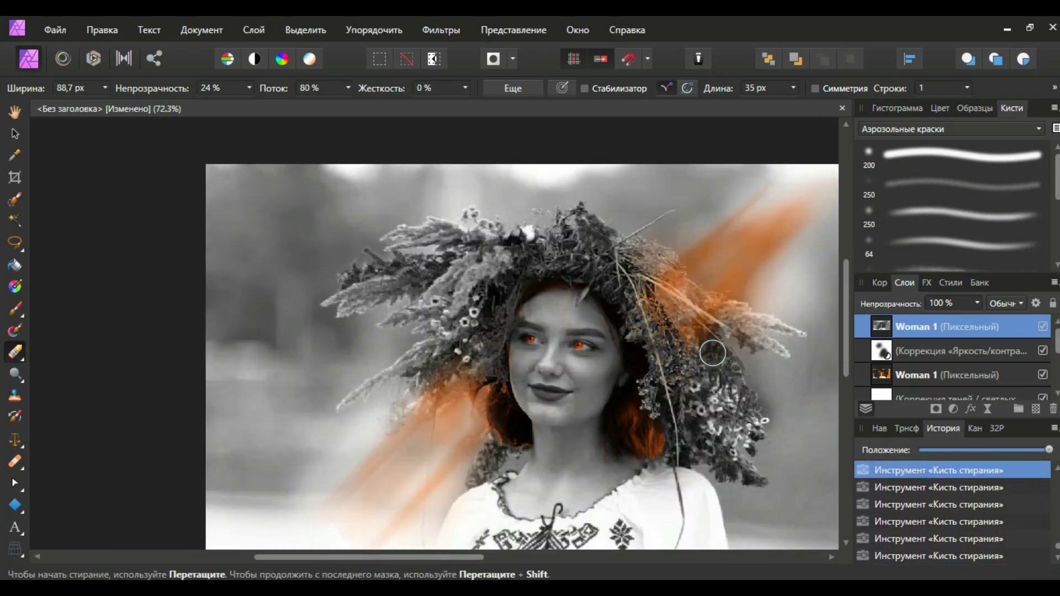
Erase along the wreath's right side and lower the eraser opacity to 20%.
{"action": "left_click_drag", "start_coordinate": [712, 352], "coordinate": [766, 362]}
{"action": "scroll", "coordinate": [744, 335], "scroll_direction": "up", "scroll_amount": 1, "text": "ctrl"}
{"action": "scroll", "coordinate": [744, 335], "scroll_direction": "down", "scroll_amount": 4, "text": "ctrl"}
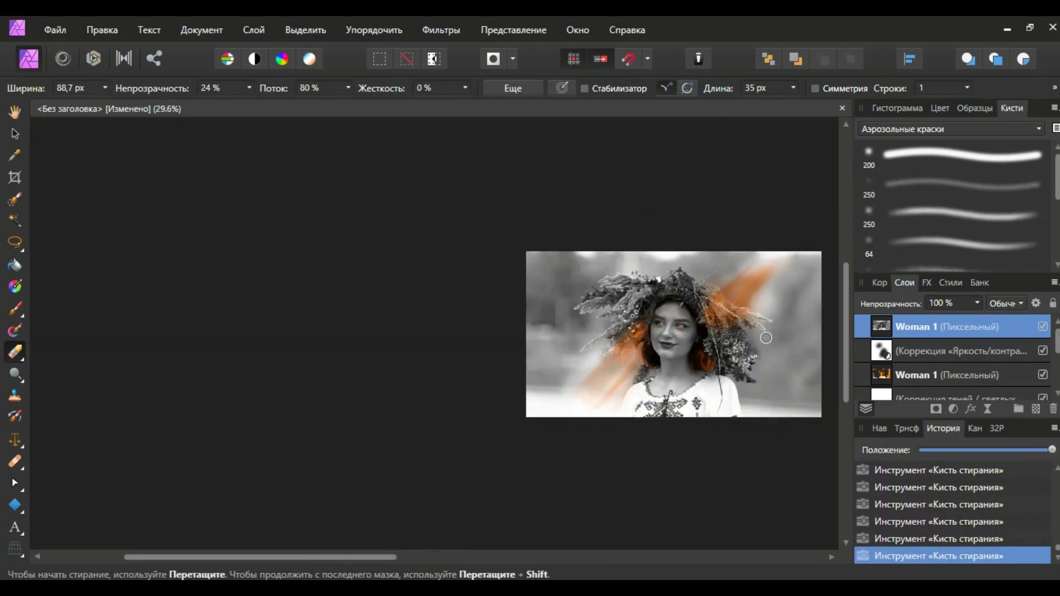
{"action": "scroll", "coordinate": [741, 335], "scroll_direction": "up", "scroll_amount": 3, "text": "ctrl"}
{"action": "scroll", "coordinate": [737, 315], "scroll_direction": "down", "scroll_amount": 1, "text": "ctrl"}
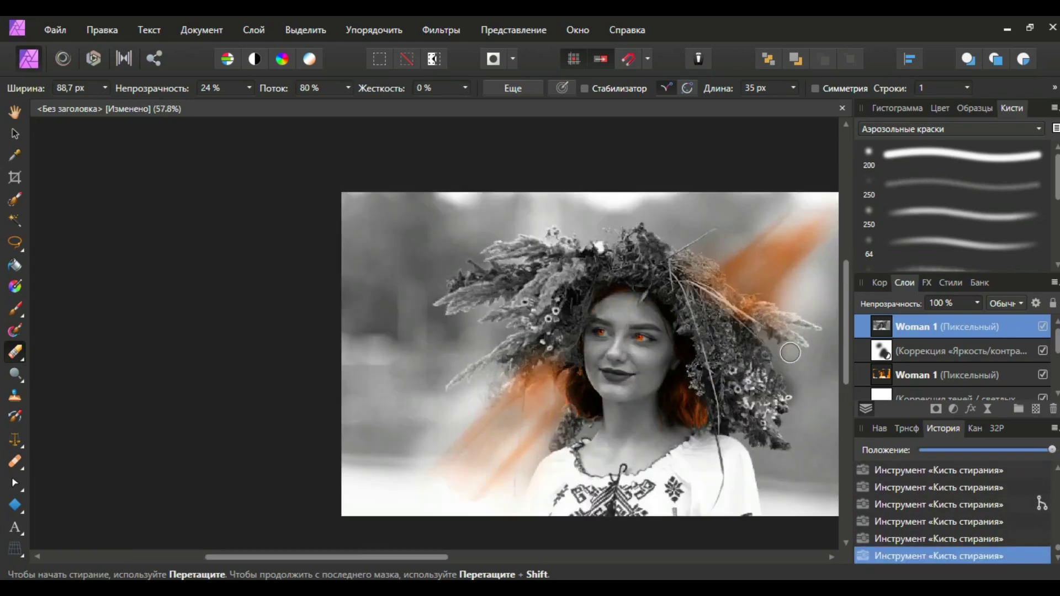
{"action": "key", "text": "2"}
{"action": "scroll", "coordinate": [793, 271], "scroll_direction": "down", "scroll_amount": 1}
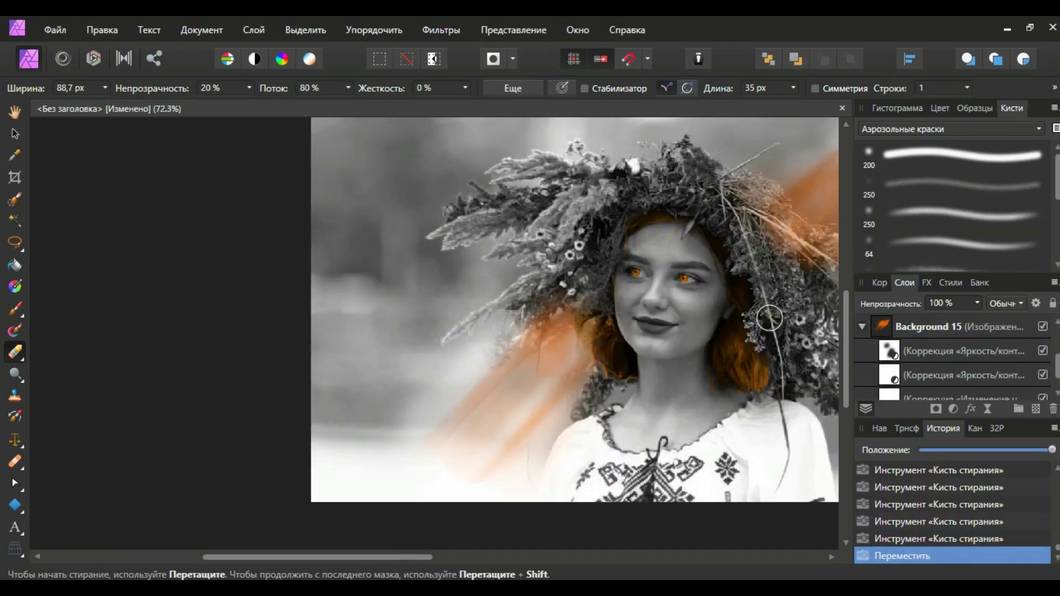
Set the streaks' Brightness/Contrast adjustment to -6% brightness.
{"action": "double_click", "coordinate": [890, 352]}
{"action": "left_click_drag", "start_coordinate": [697, 492], "coordinate": [690, 494]}
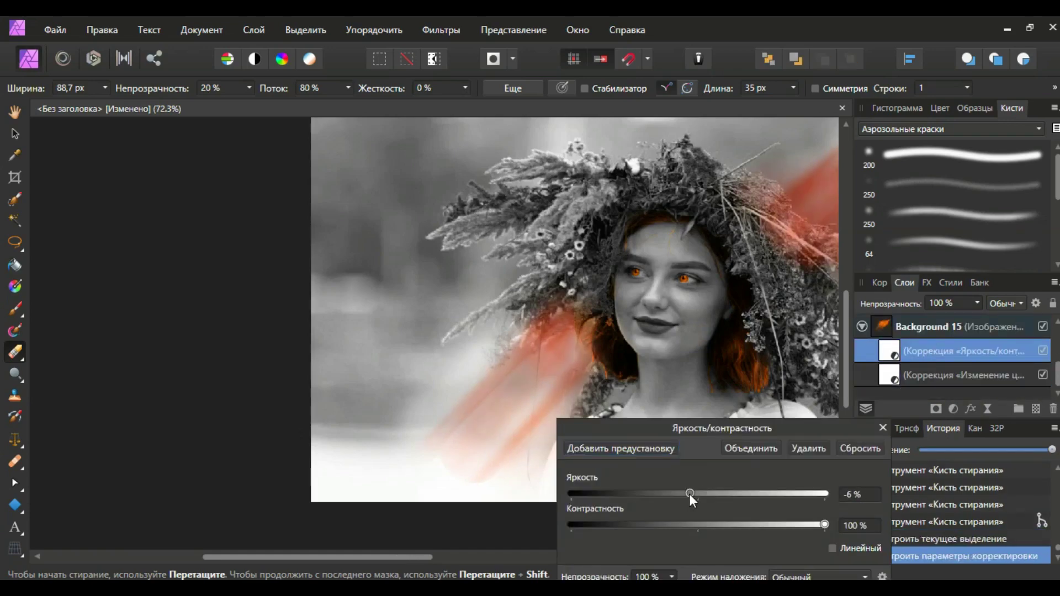
{"action": "scroll", "coordinate": [773, 381], "scroll_direction": "down", "scroll_amount": 1}
Add a new Shadows/Highlights adjustment and nest it inside Background 15.
{"action": "double_click", "coordinate": [889, 375]}
{"action": "left_click", "coordinate": [953, 408]}
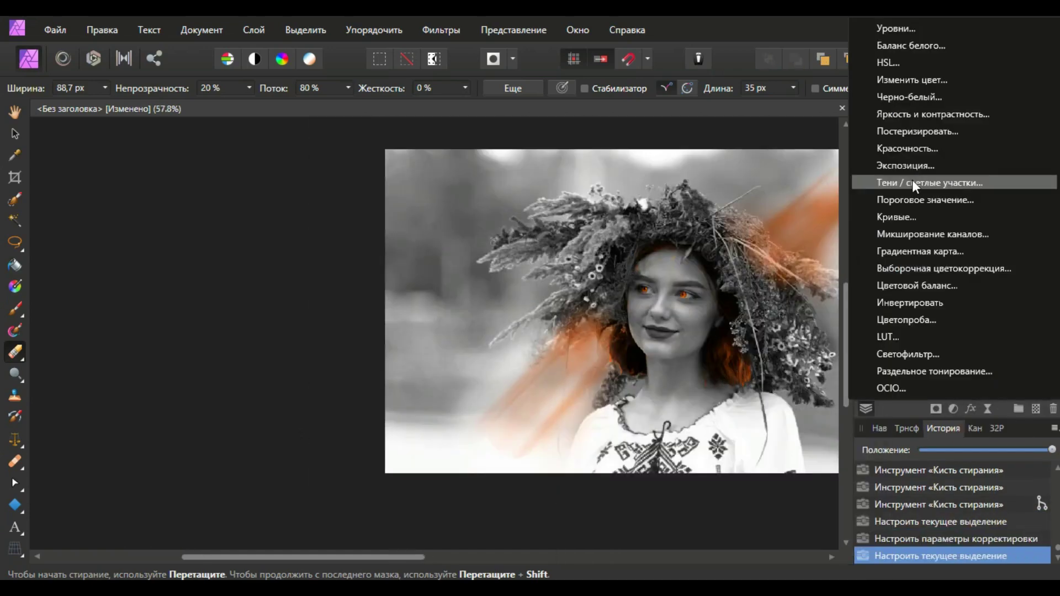
{"action": "left_click", "coordinate": [914, 183]}
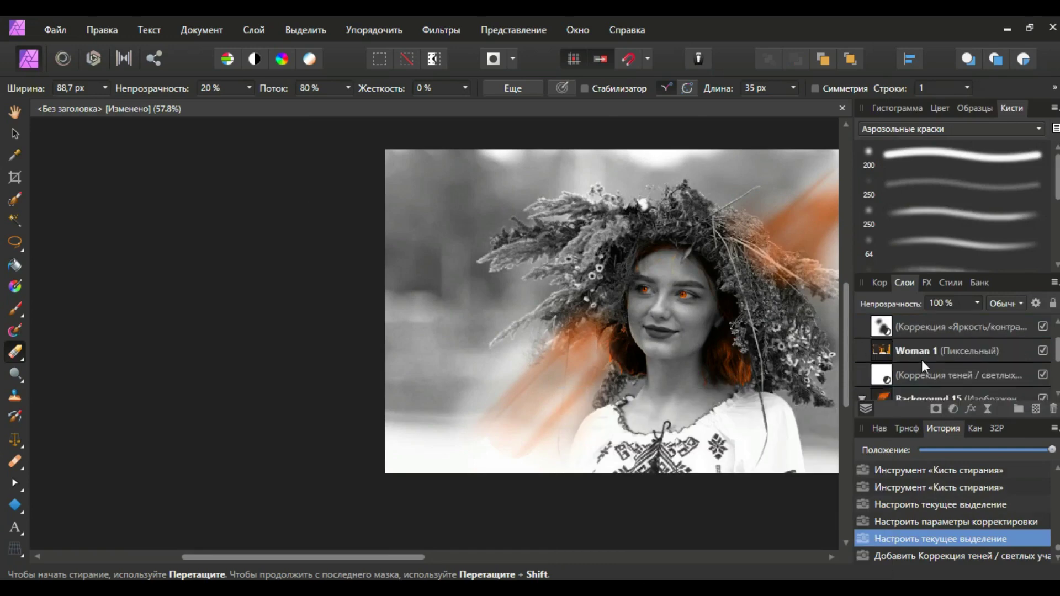
{"action": "mouse_move", "coordinate": [906, 325]}
{"action": "left_mouse_down"}
{"action": "mouse_move", "coordinate": [895, 342]}
{"action": "mouse_move", "coordinate": [905, 331]}
{"action": "left_mouse_up"}
{"action": "left_click", "coordinate": [961, 327]}
{"action": "scroll", "coordinate": [563, 445], "scroll_direction": "down", "scroll_amount": 2}
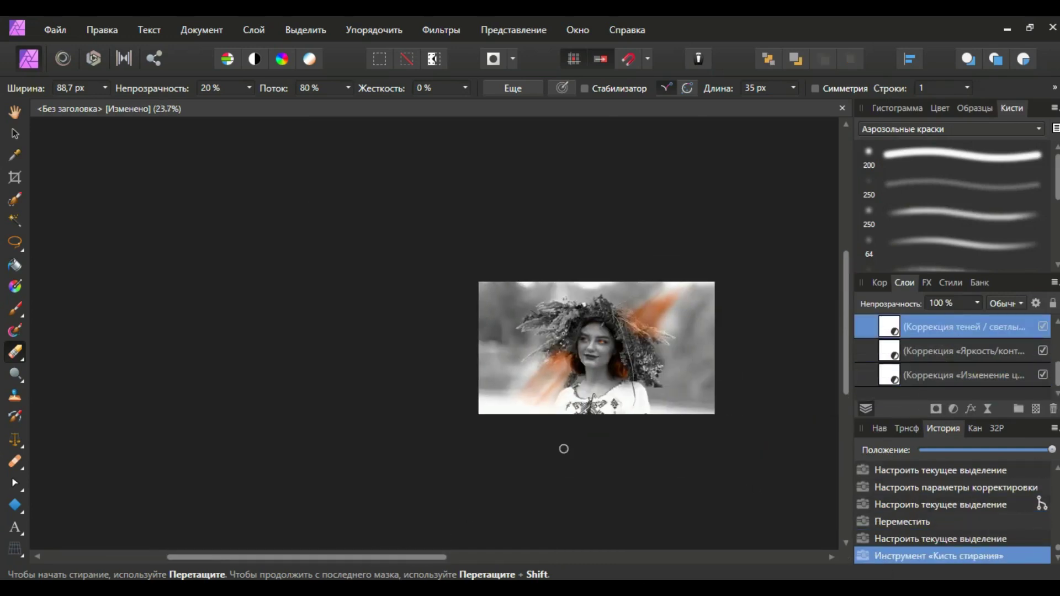